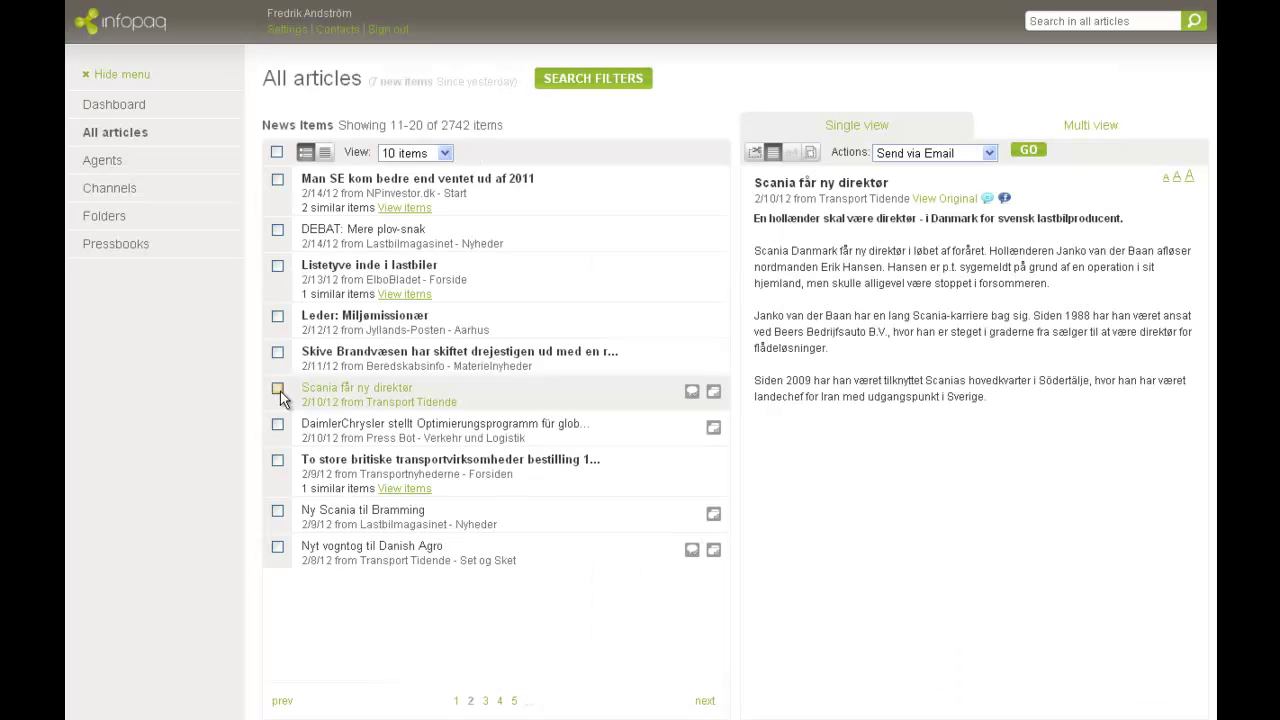
Select Scania får ny direktør, the DaimlerChrysler article, and Ny Scania til Bramming through NCC fik 2 tyske maskiner; move Ny Scania til Bramming above DaimlerChrysler.
{"action": "left_click", "coordinate": [278, 426]}
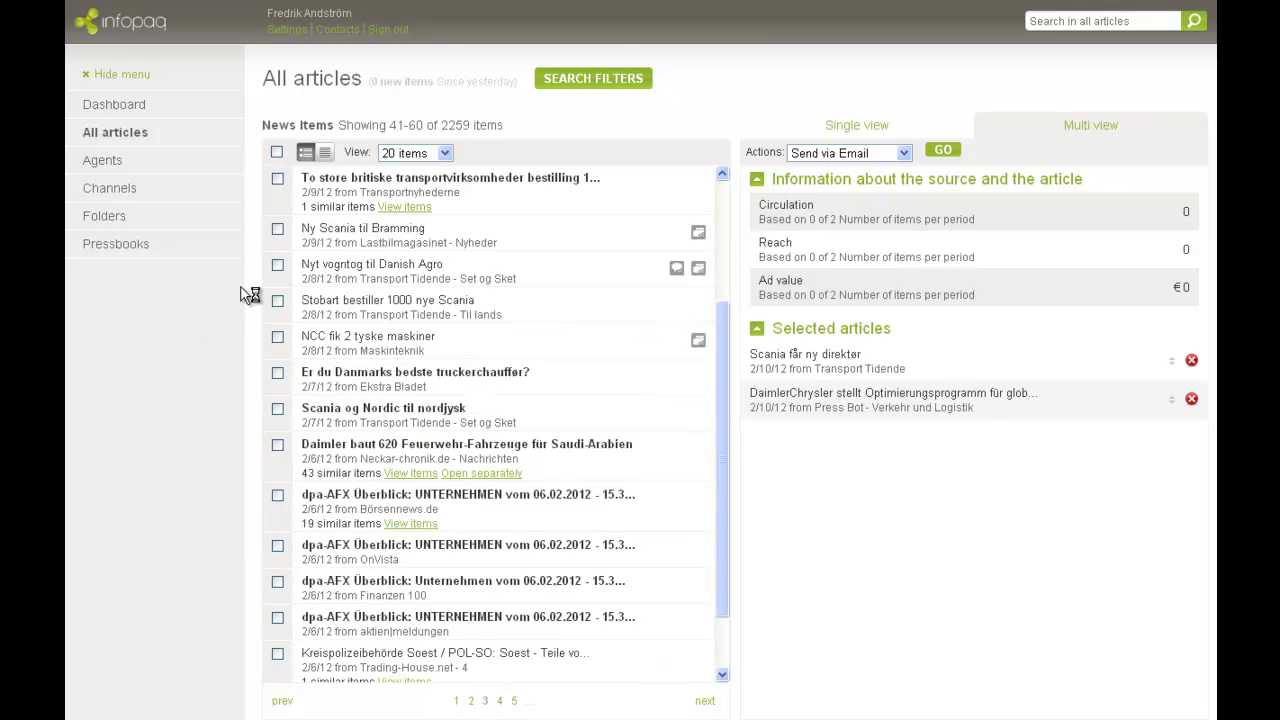
{"action": "left_click", "coordinate": [279, 231]}
{"action": "left_click", "coordinate": [278, 340], "text": "shift"}
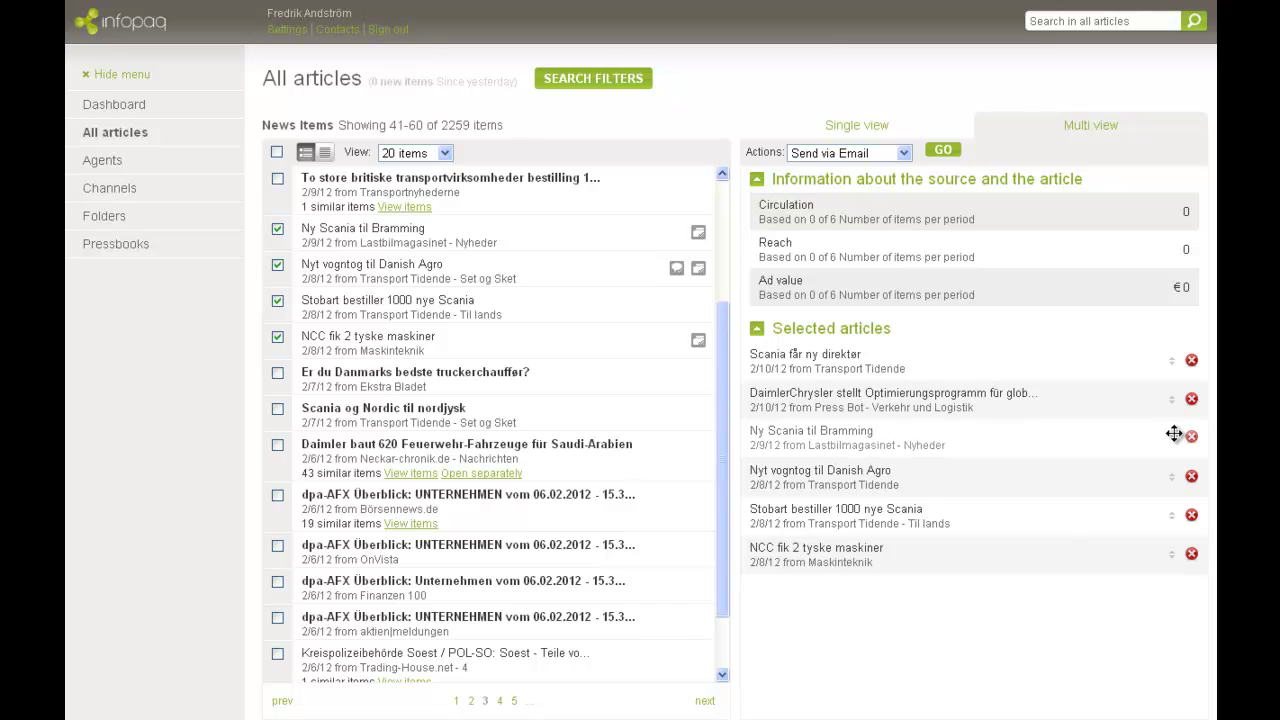
{"action": "left_click_drag", "start_coordinate": [1171, 437], "coordinate": [1146, 382]}
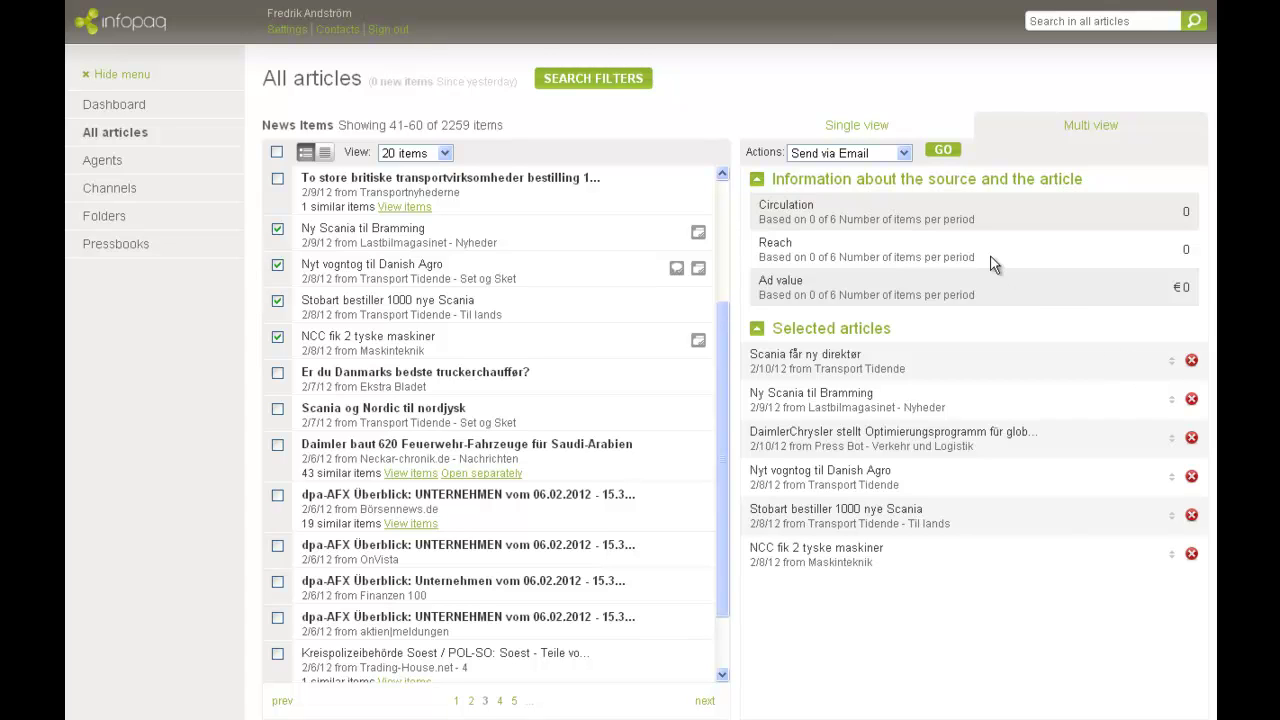
Start saving the selected articles to a new Pressbook.
{"action": "left_click", "coordinate": [899, 154]}
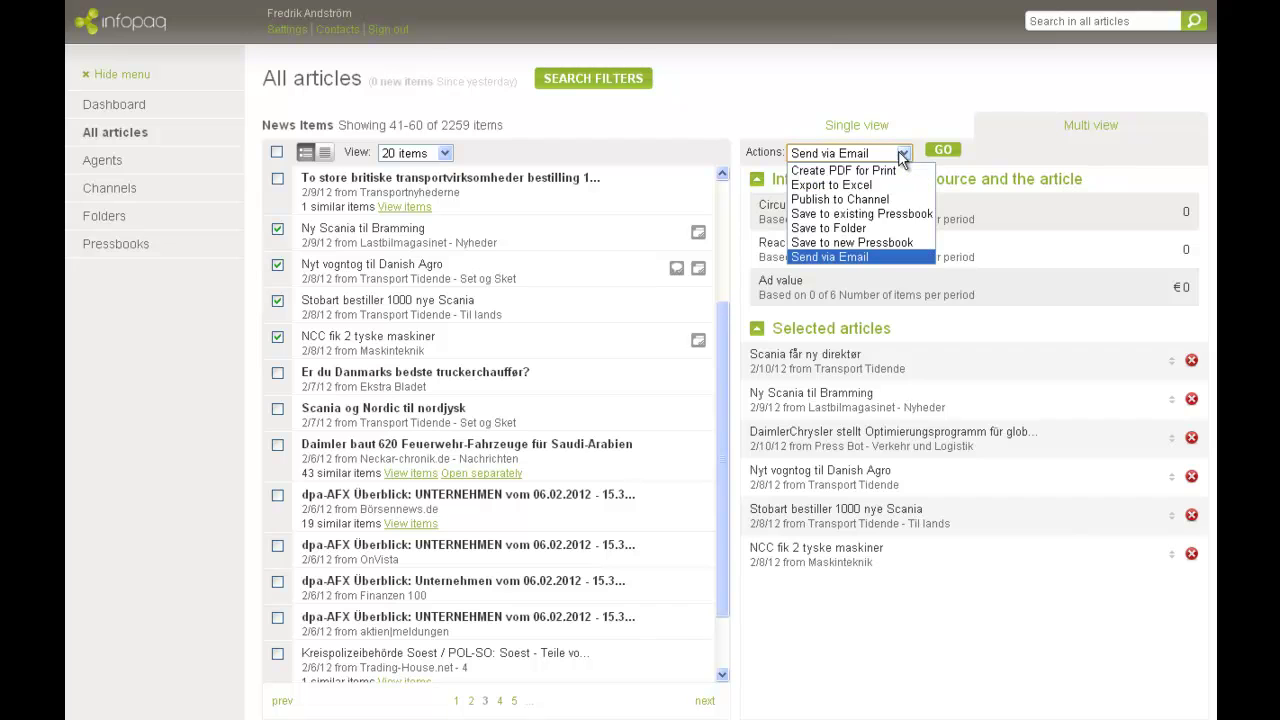
{"action": "left_click", "coordinate": [897, 243]}
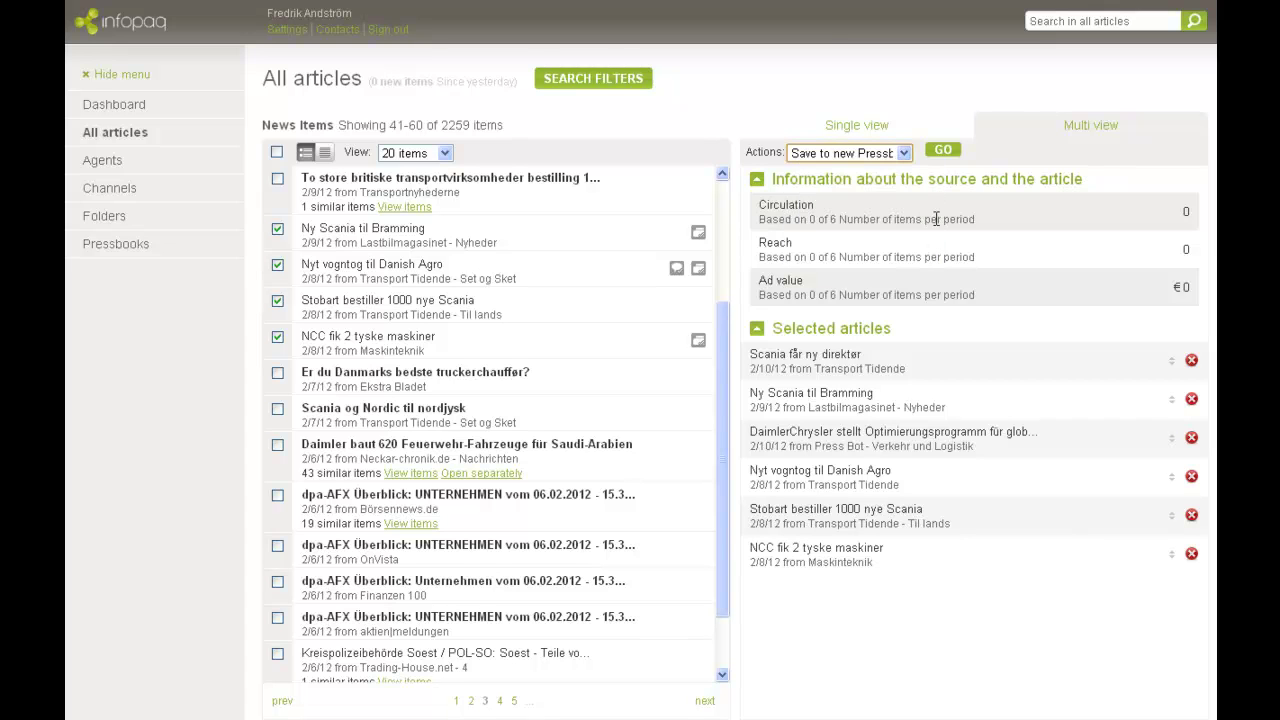
{"action": "left_click", "coordinate": [952, 153]}
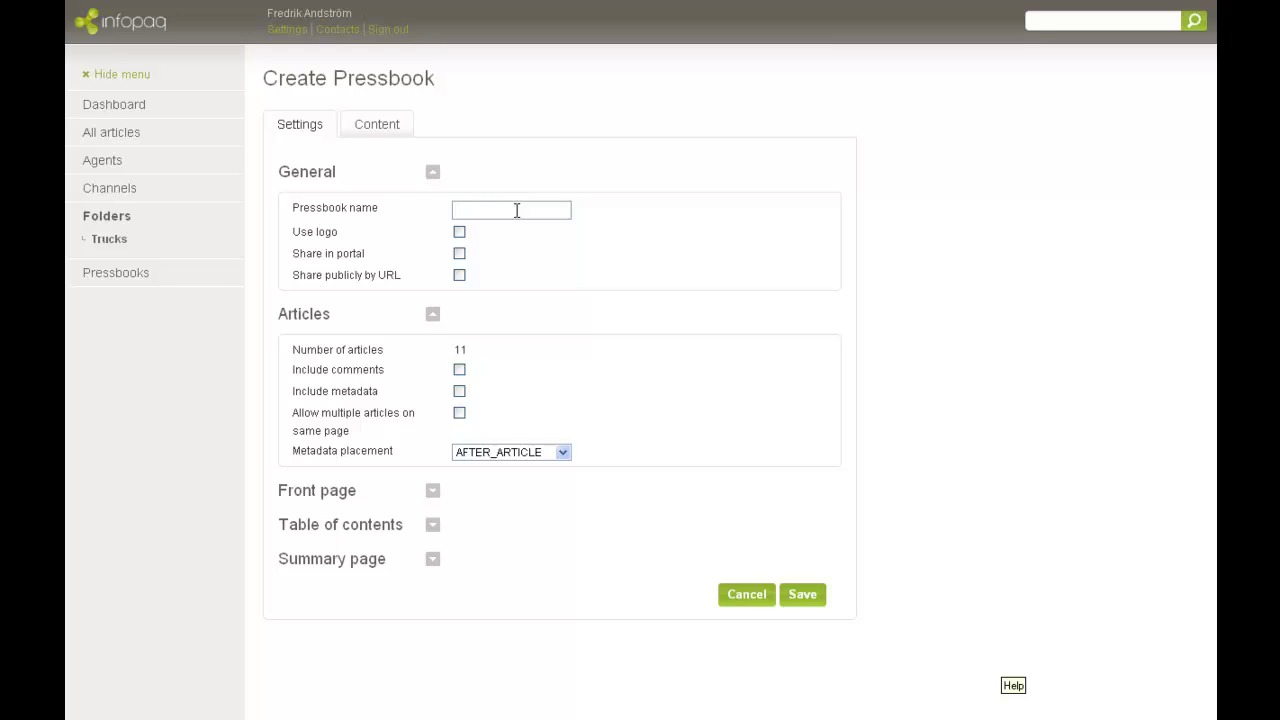
Name the pressbook Trucks in Media and give it the existing logo agora_logo_truck.jpg.
{"action": "left_click", "coordinate": [517, 210]}
{"action": "type", "text": "Trucks in Media"}
{"action": "left_click", "coordinate": [459, 232]}
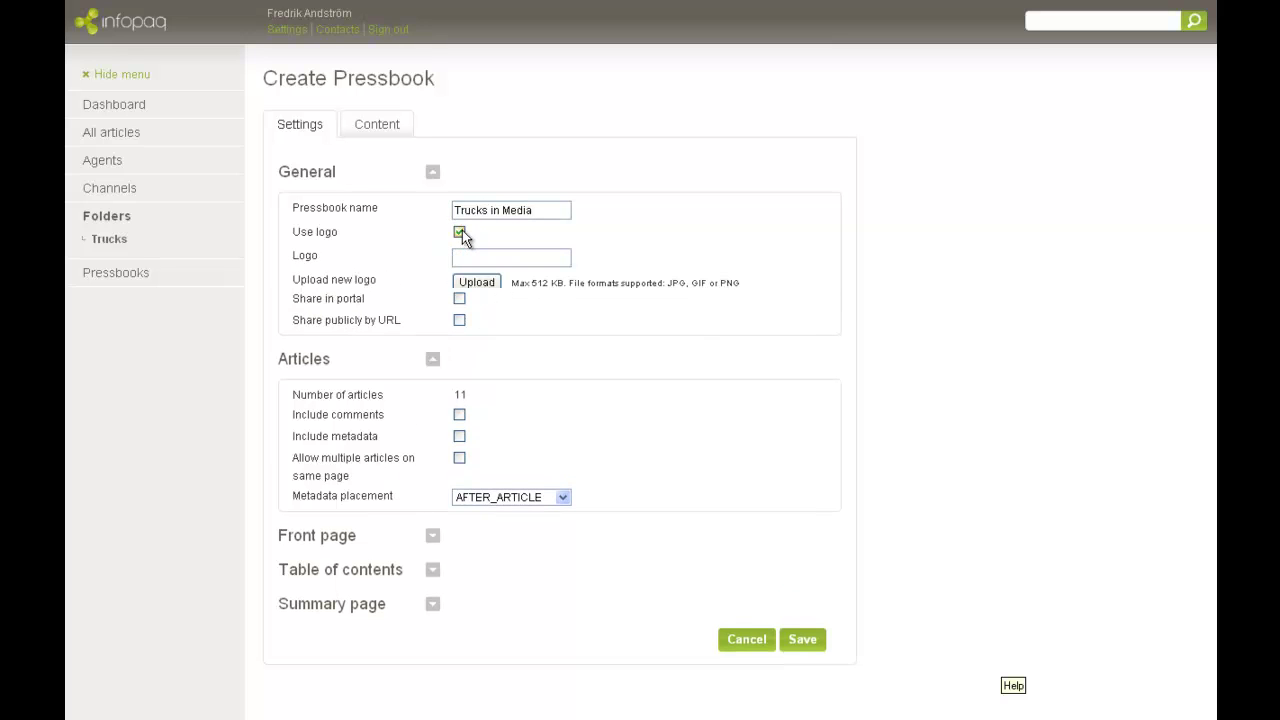
{"action": "left_click", "coordinate": [478, 284]}
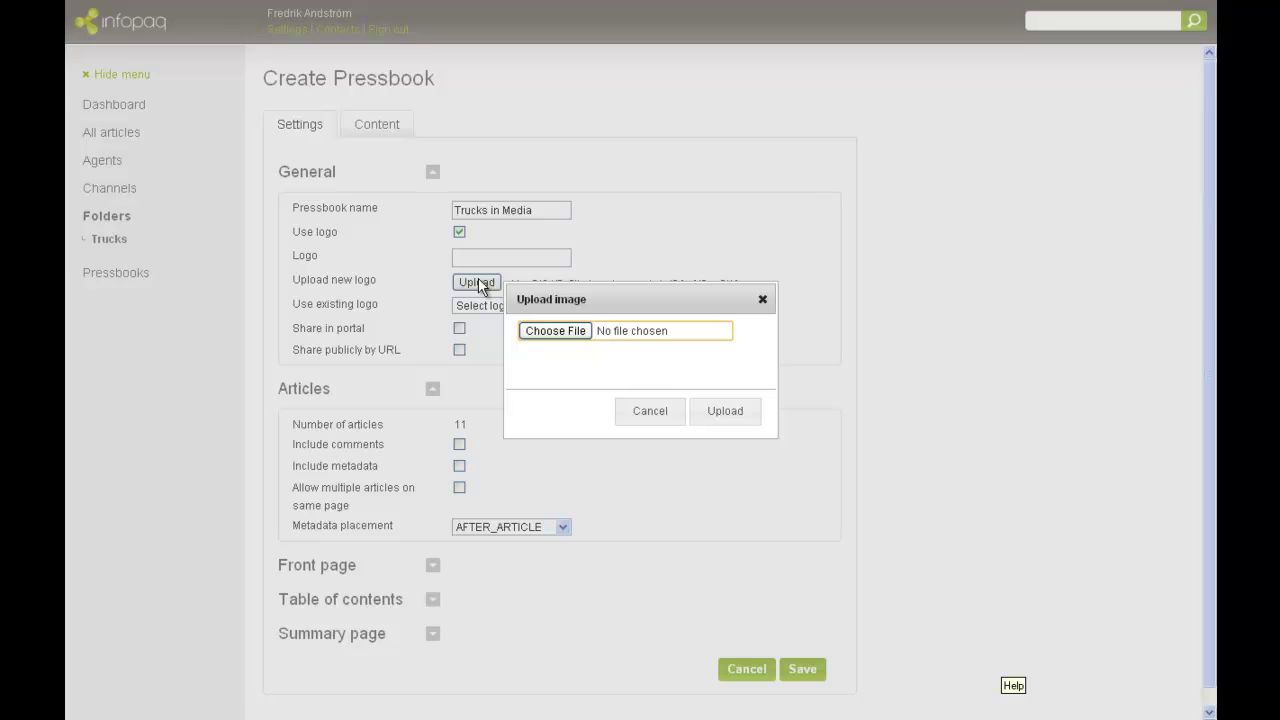
{"action": "left_click", "coordinate": [648, 412]}
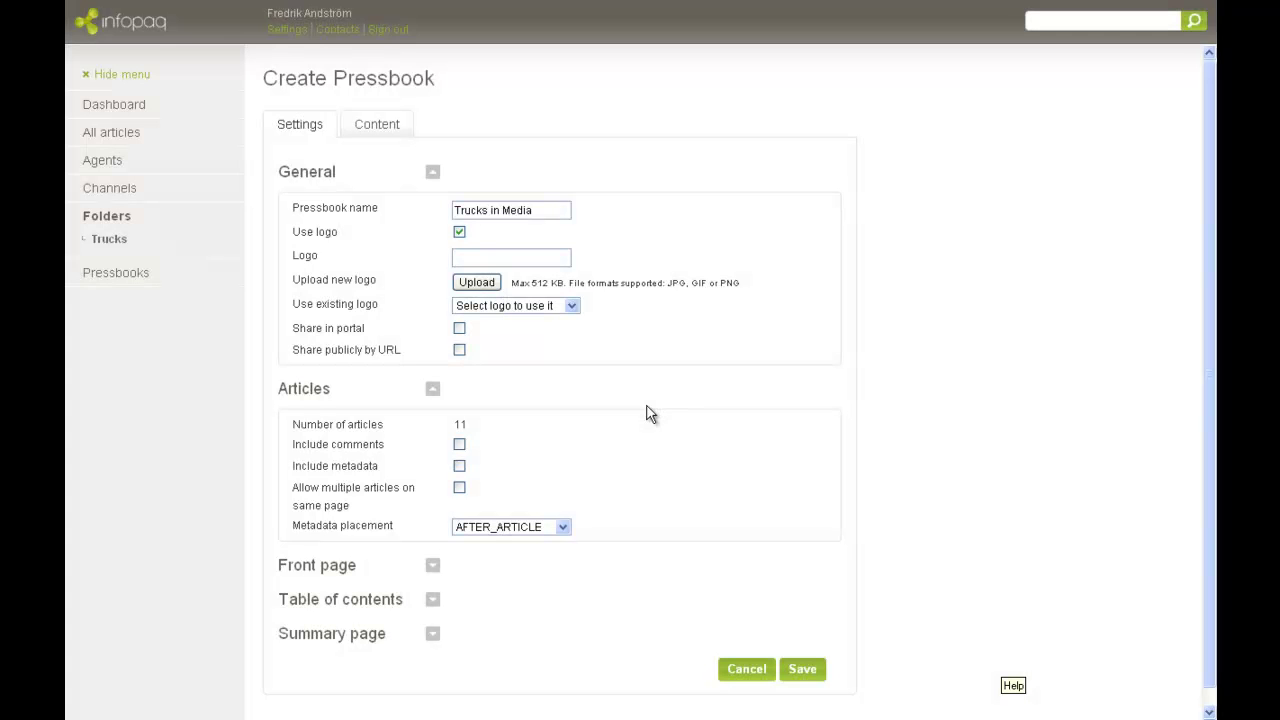
{"action": "left_click", "coordinate": [568, 308]}
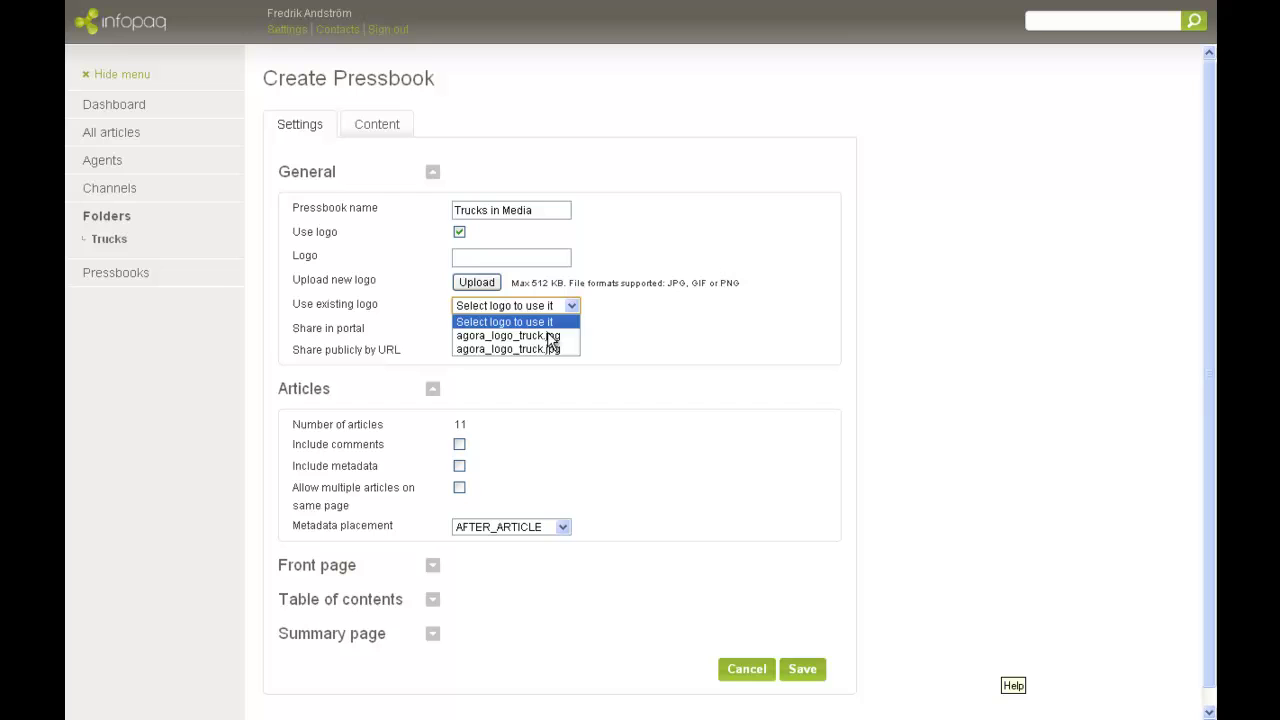
{"action": "left_click", "coordinate": [544, 332]}
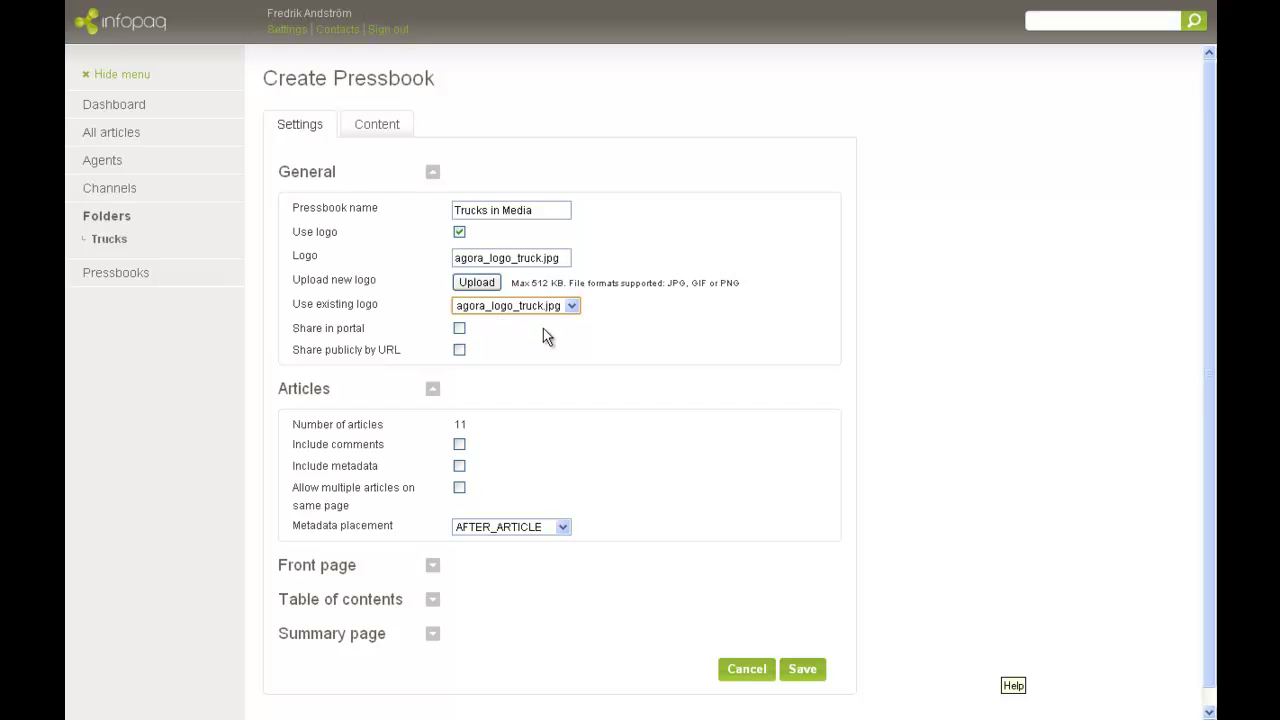
Share the pressbook in the portal and publicly by URL, and include comments, metadata and multiple articles per page, with metadata placement AFTER_ARTICLE.
{"action": "left_click", "coordinate": [460, 328]}
{"action": "left_click", "coordinate": [460, 350]}
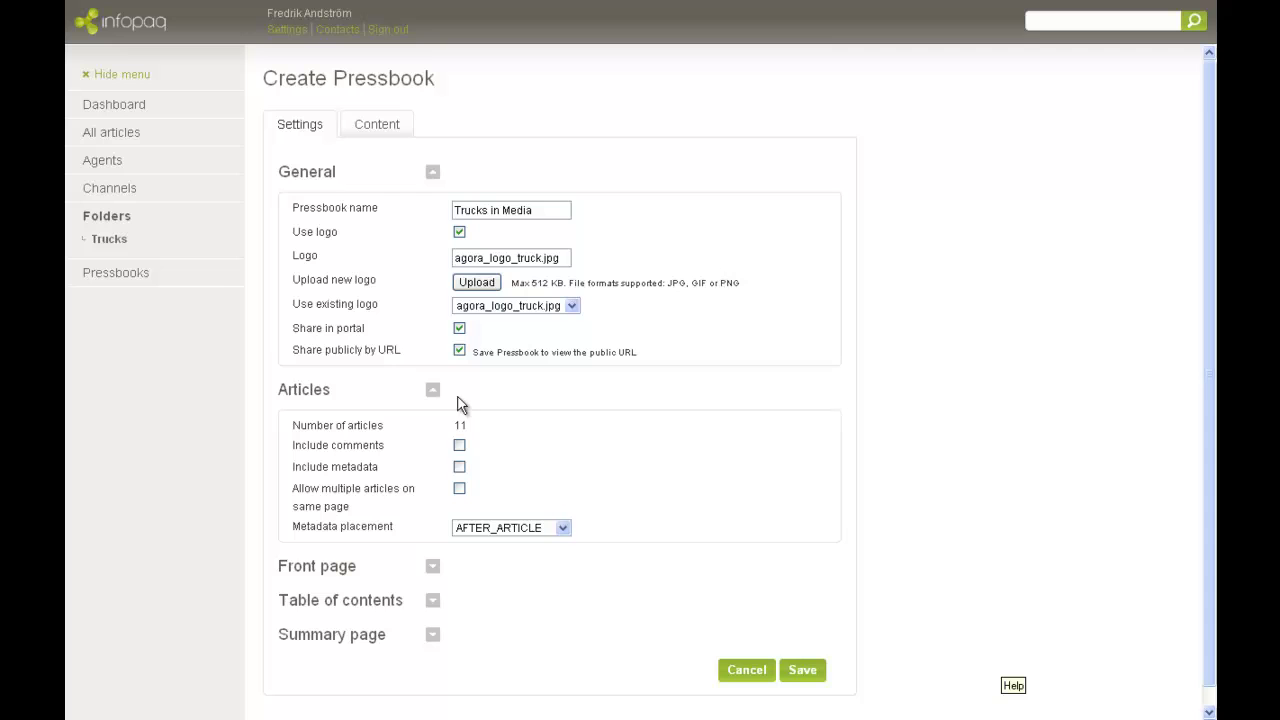
{"action": "left_click", "coordinate": [460, 446]}
{"action": "left_click", "coordinate": [460, 490]}
{"action": "left_click", "coordinate": [563, 528]}
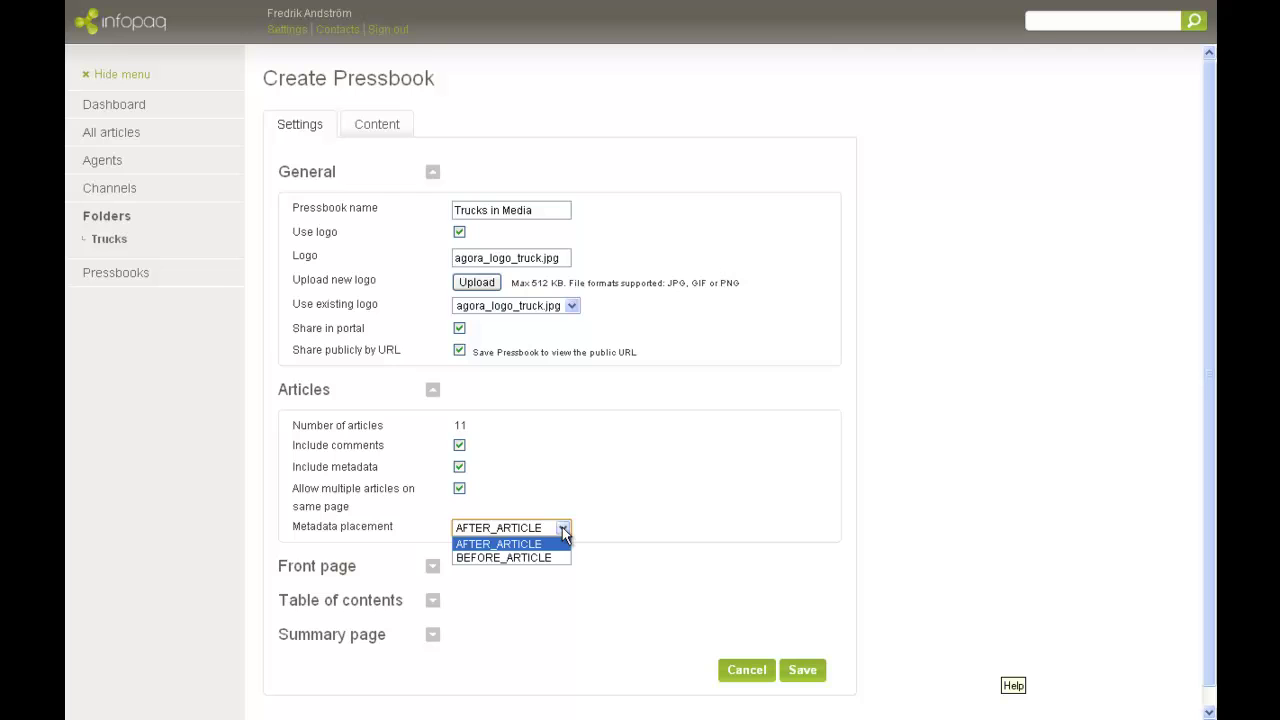
{"action": "left_click", "coordinate": [563, 532]}
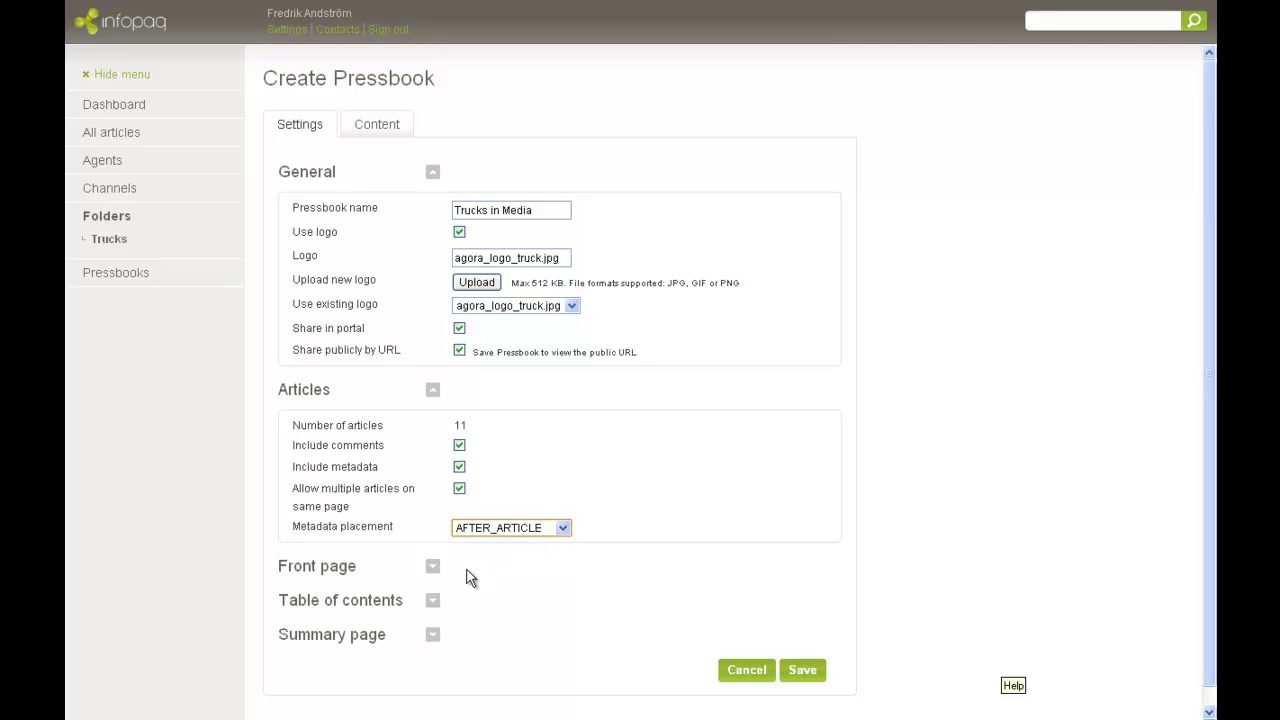
Include a front page with the text "Trucks in media", "Quarterly report" and a Lorem ipsum paragraph, formatted as Heading 2.
{"action": "left_click", "coordinate": [433, 568]}
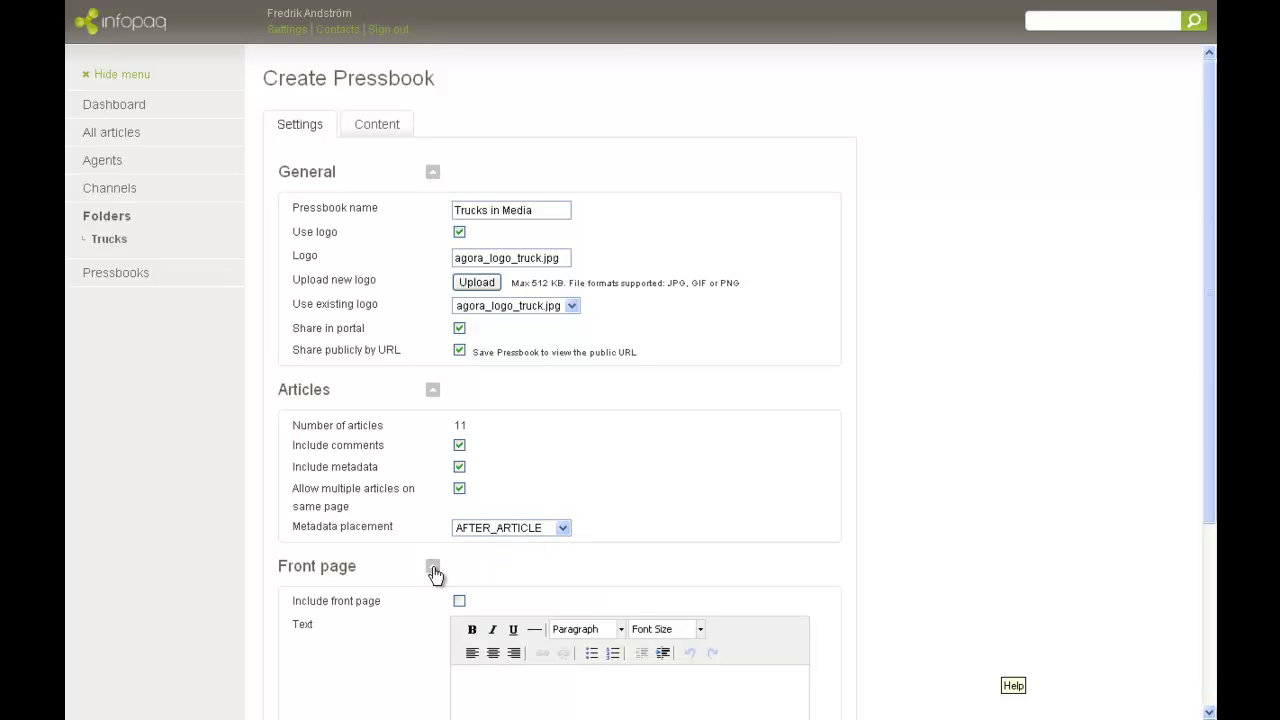
{"action": "scroll", "coordinate": [433, 574], "scroll_direction": "down", "scroll_amount": 3}
{"action": "left_click", "coordinate": [479, 474]}
{"action": "type", "text": "Trucks in media Quarterly report  Lorem ipsum dolor sit amet, consectetur adipisicing elit sed do eiusmod tempor incididunt ut labore et dolore magna aliqua."}
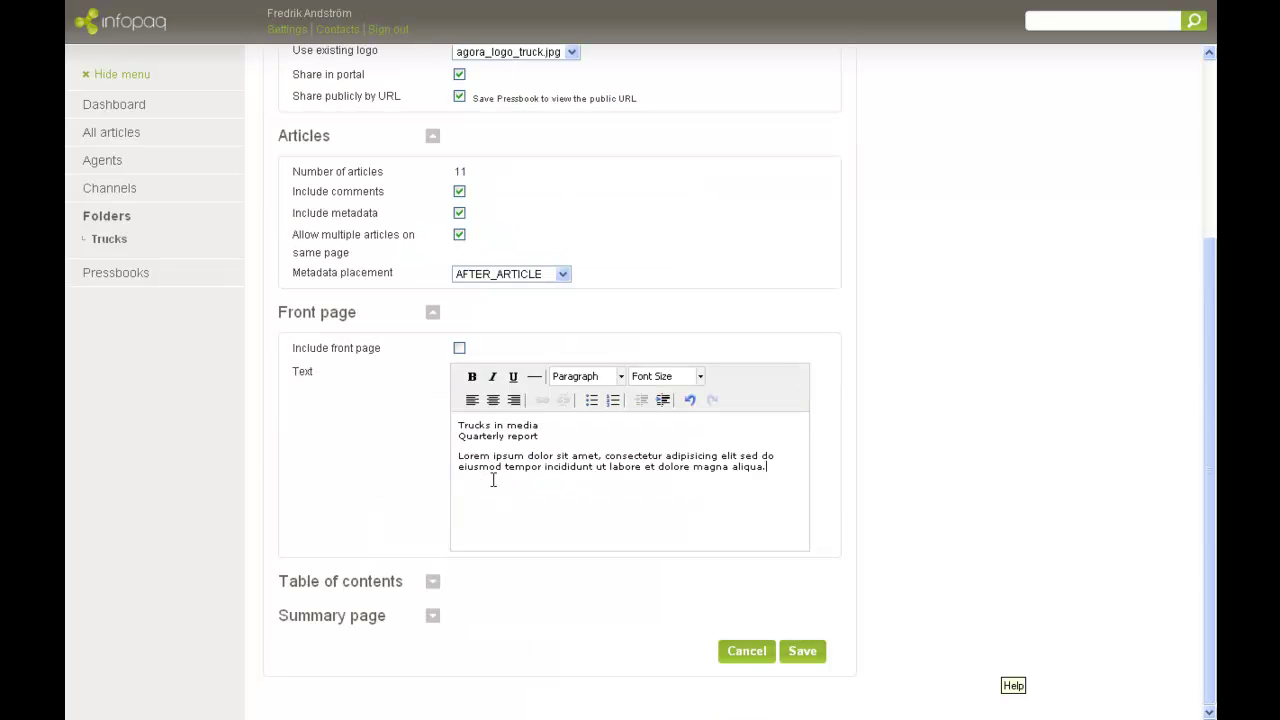
{"action": "left_click", "coordinate": [459, 437]}
{"action": "key", "text": "Return"}
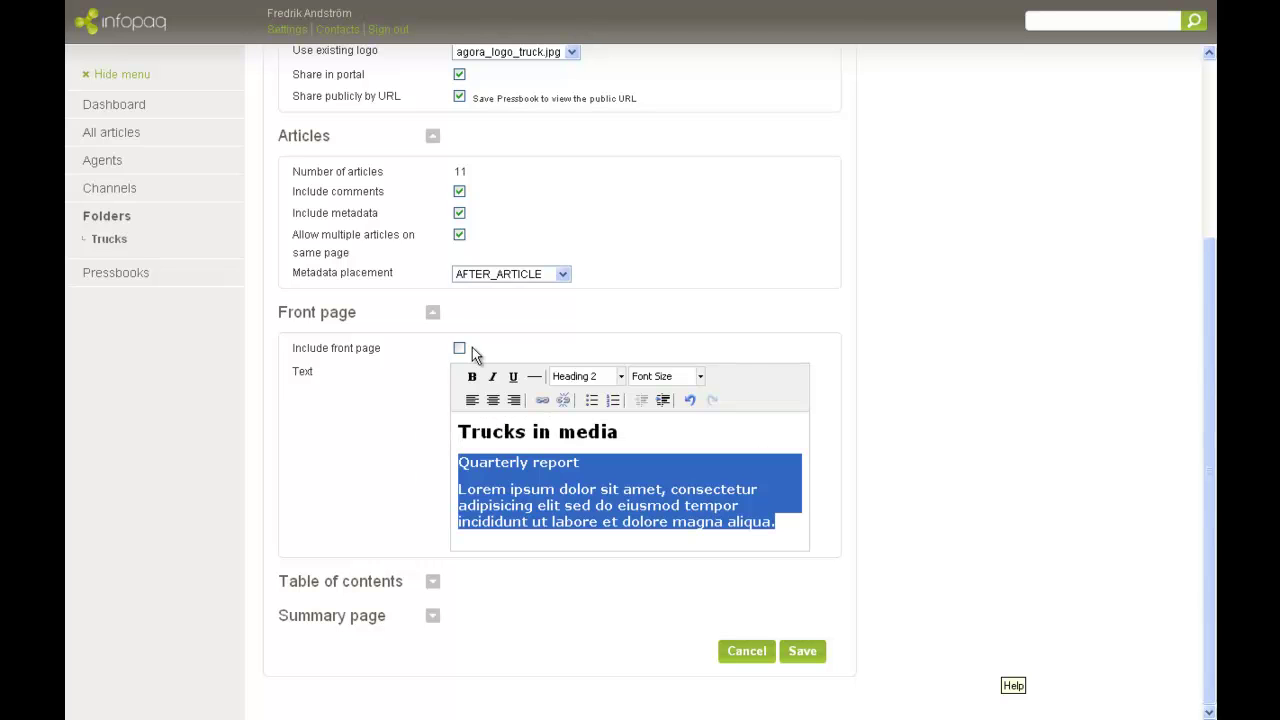
{"action": "left_click", "coordinate": [460, 348]}
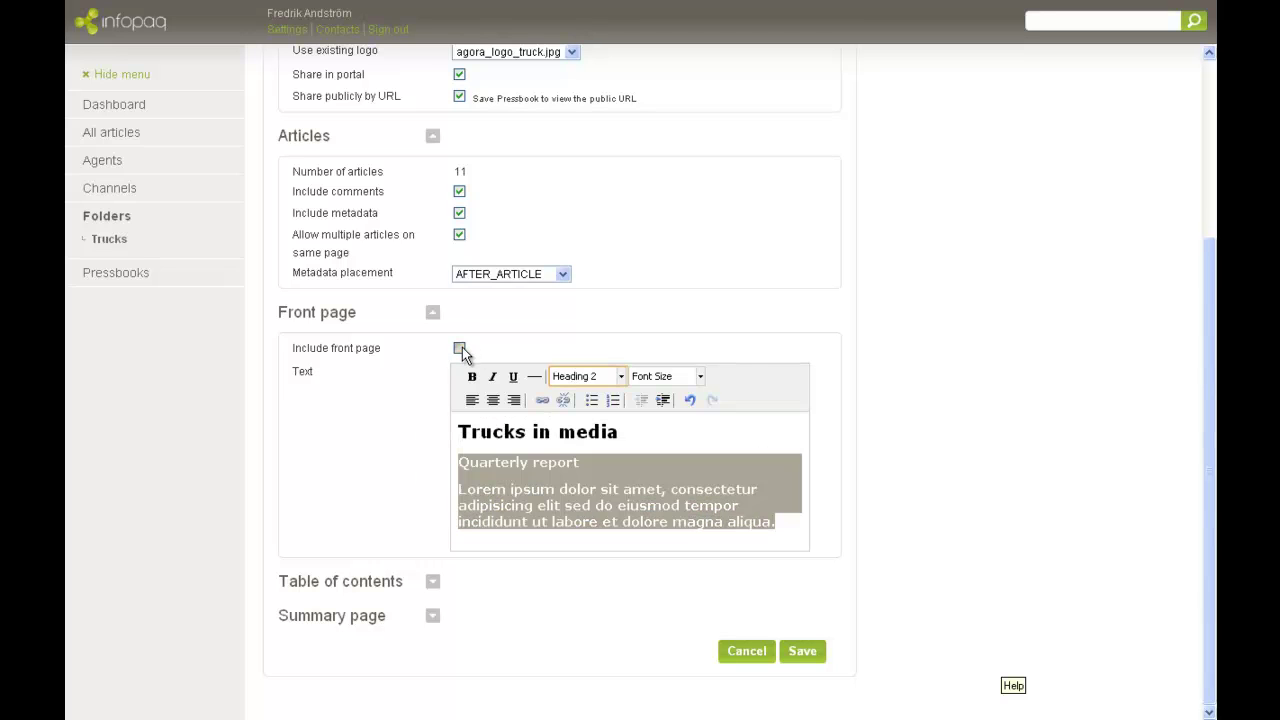
Include a table of contents and a summary page with the title "Trucks in media - quarterly report" above Lorem ipsum paragraphs.
{"action": "left_click", "coordinate": [434, 583]}
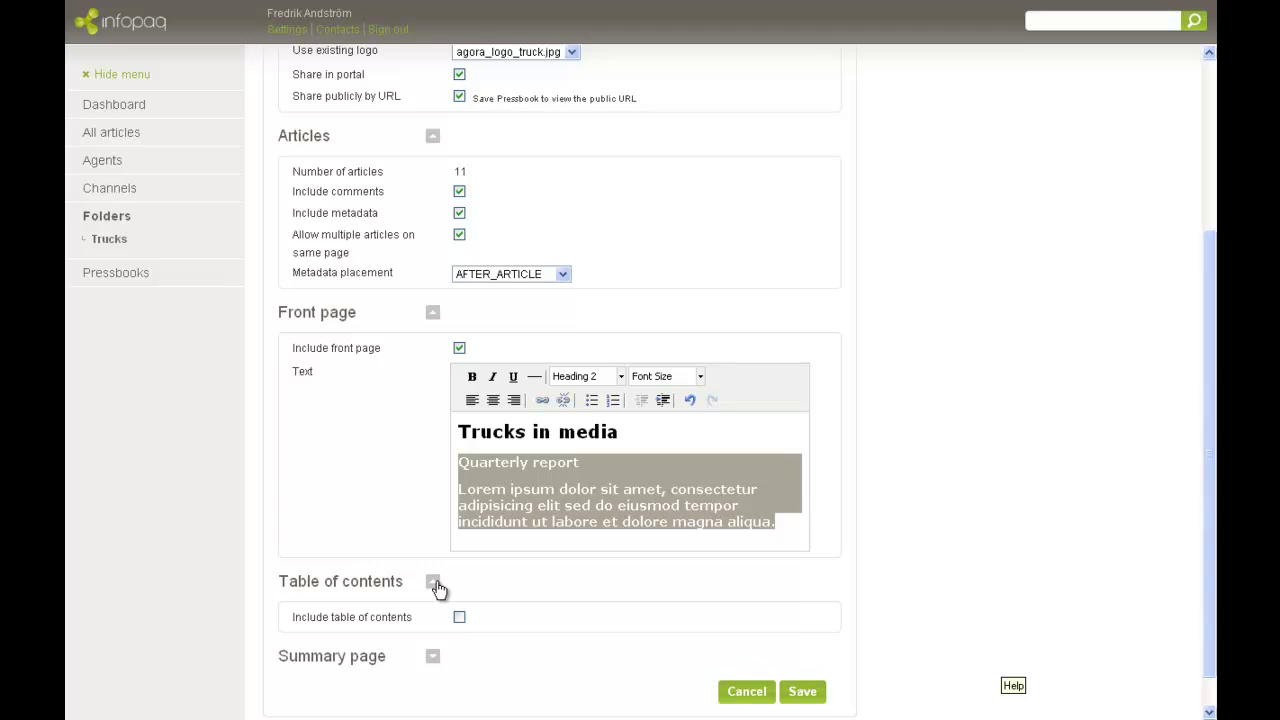
{"action": "left_click", "coordinate": [459, 618]}
{"action": "scroll", "coordinate": [468, 622], "scroll_direction": "down", "scroll_amount": 1}
{"action": "left_click", "coordinate": [435, 615]}
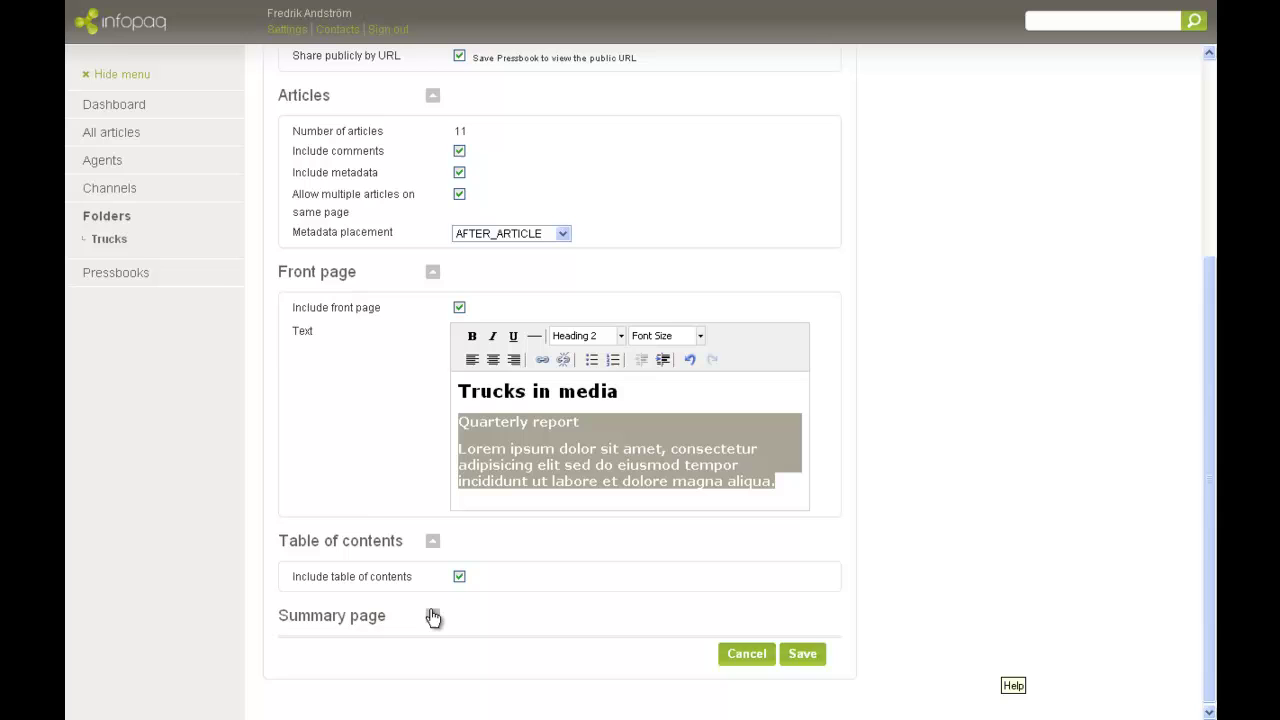
{"action": "scroll", "coordinate": [430, 616], "scroll_direction": "down", "scroll_amount": 3}
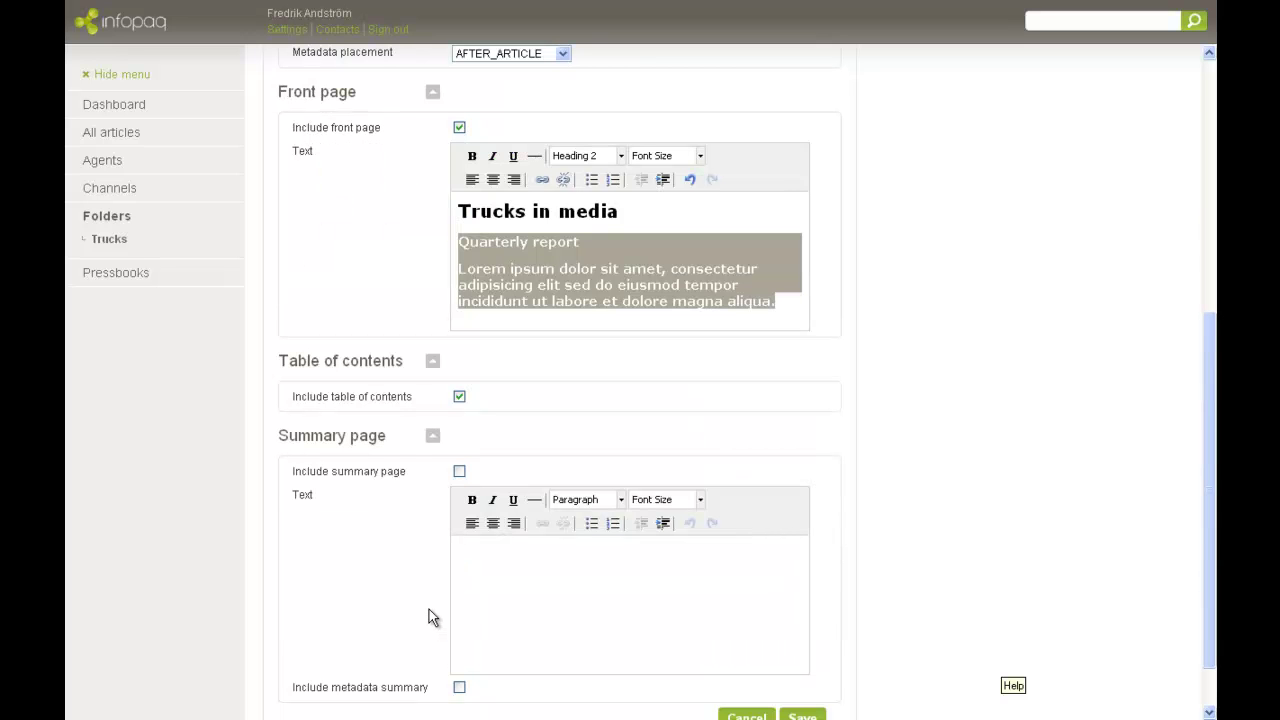
{"action": "left_click", "coordinate": [459, 471]}
{"action": "type", "text": "Lorem ipsum dolor sit amet, consectetur adipisicing elit, sed do eiusmod tempor incididunt ut labore et dolore magna aliqua.  Ut enim ad minim veniam, quis nostrud exercitation ullamco laboris nisi ut aliquip ex ea commodo consequat. Duis aute irure dolor in reprehenderit in voluptate velit esse cillum dolore eu fugiat nulla  Excepteur sint occaecat cupidatat non proident, sunt in culpa qui officia deserunt mollit anim id est laborum."}
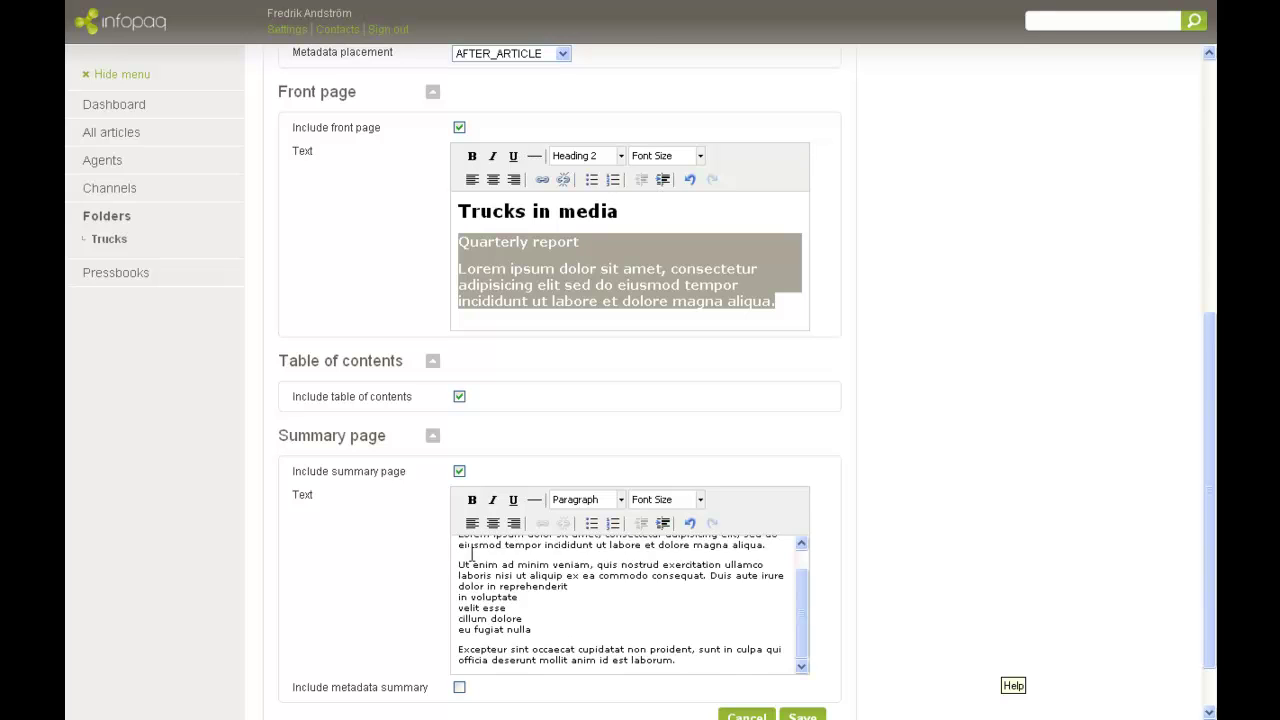
Separate the summary page title from the body text with a new line and format the title as Heading 1.
{"action": "scroll", "coordinate": [472, 554], "scroll_direction": "up", "scroll_amount": 4}
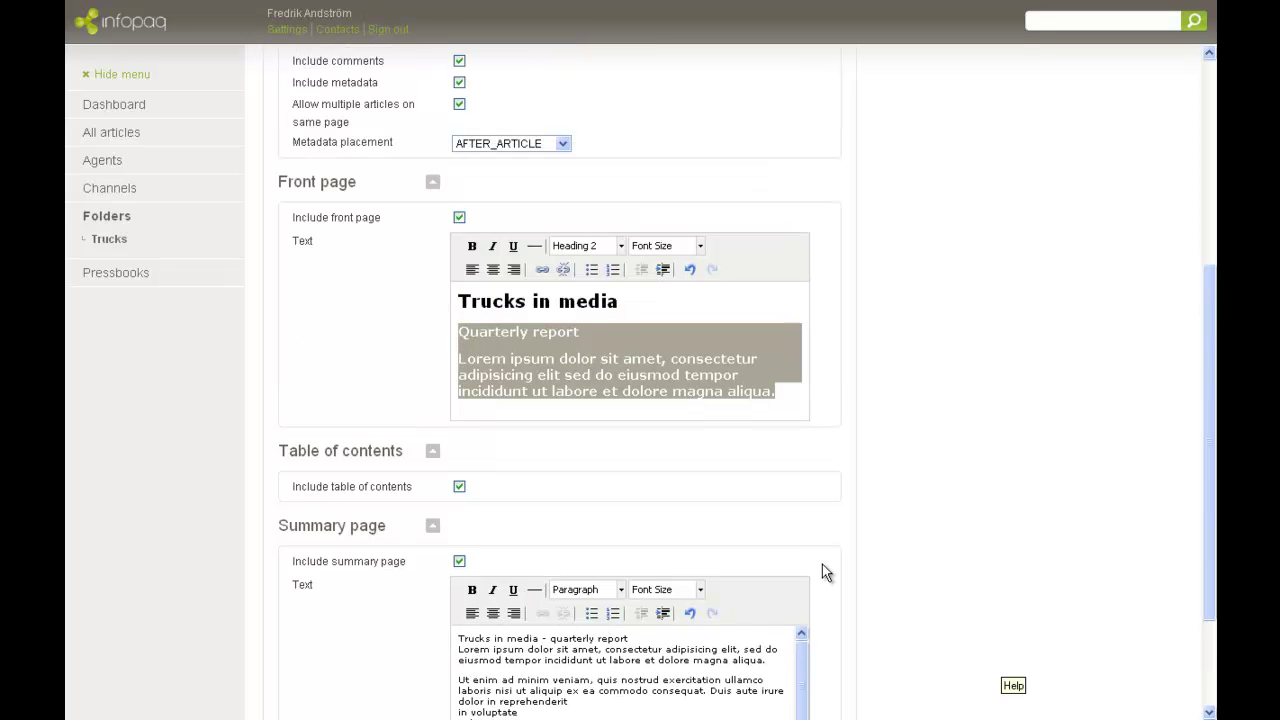
{"action": "scroll", "coordinate": [824, 566], "scroll_direction": "down", "scroll_amount": 3}
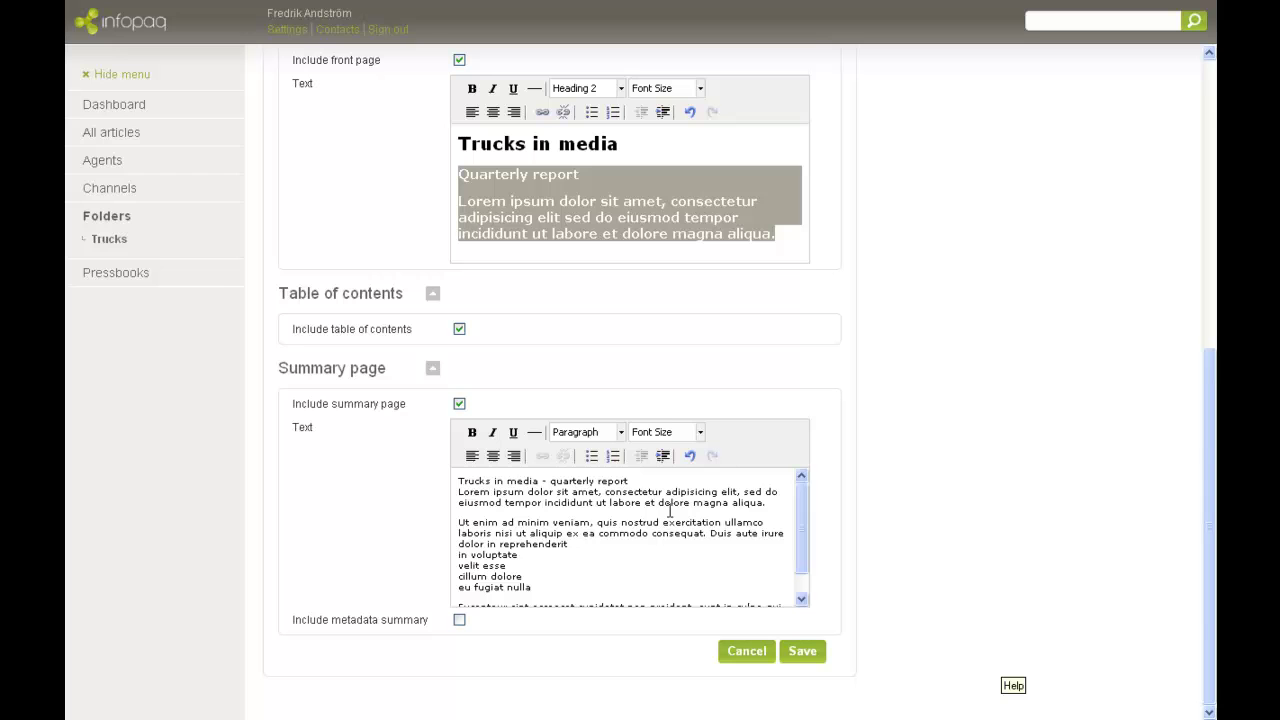
{"action": "left_click", "coordinate": [629, 481]}
{"action": "key", "text": "Return"}
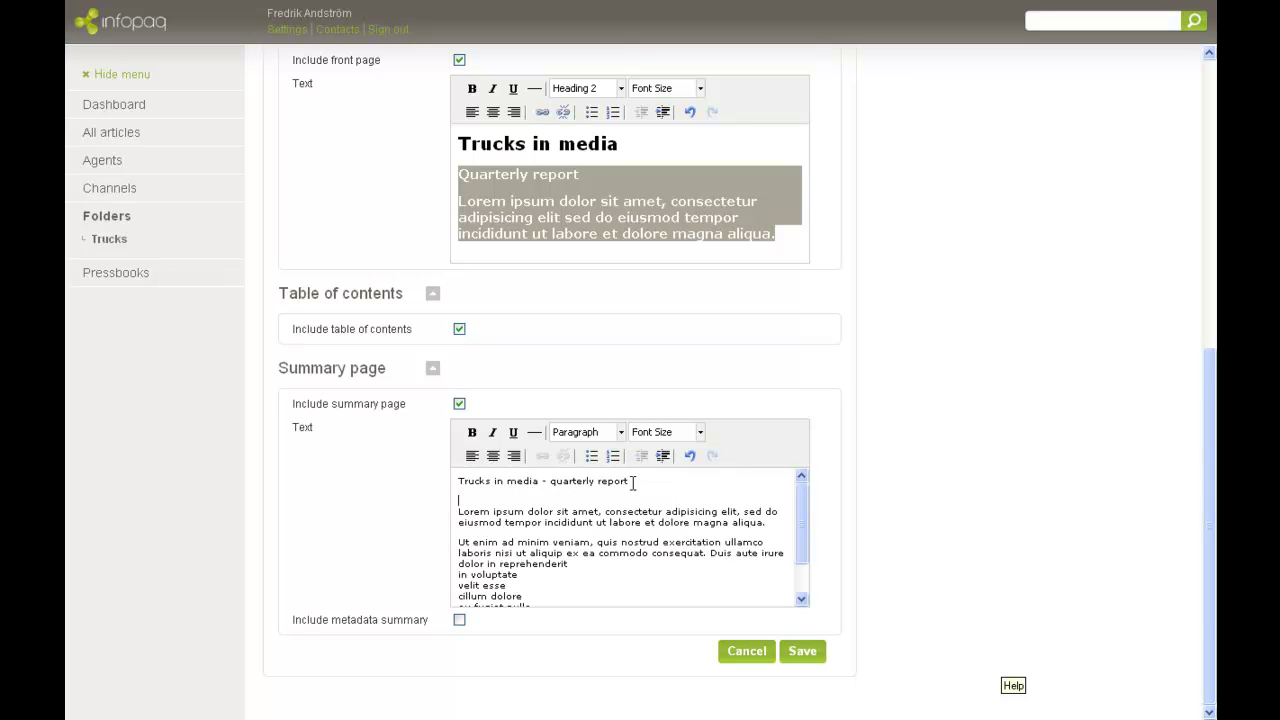
{"action": "left_click_drag", "start_coordinate": [630, 481], "coordinate": [457, 481]}
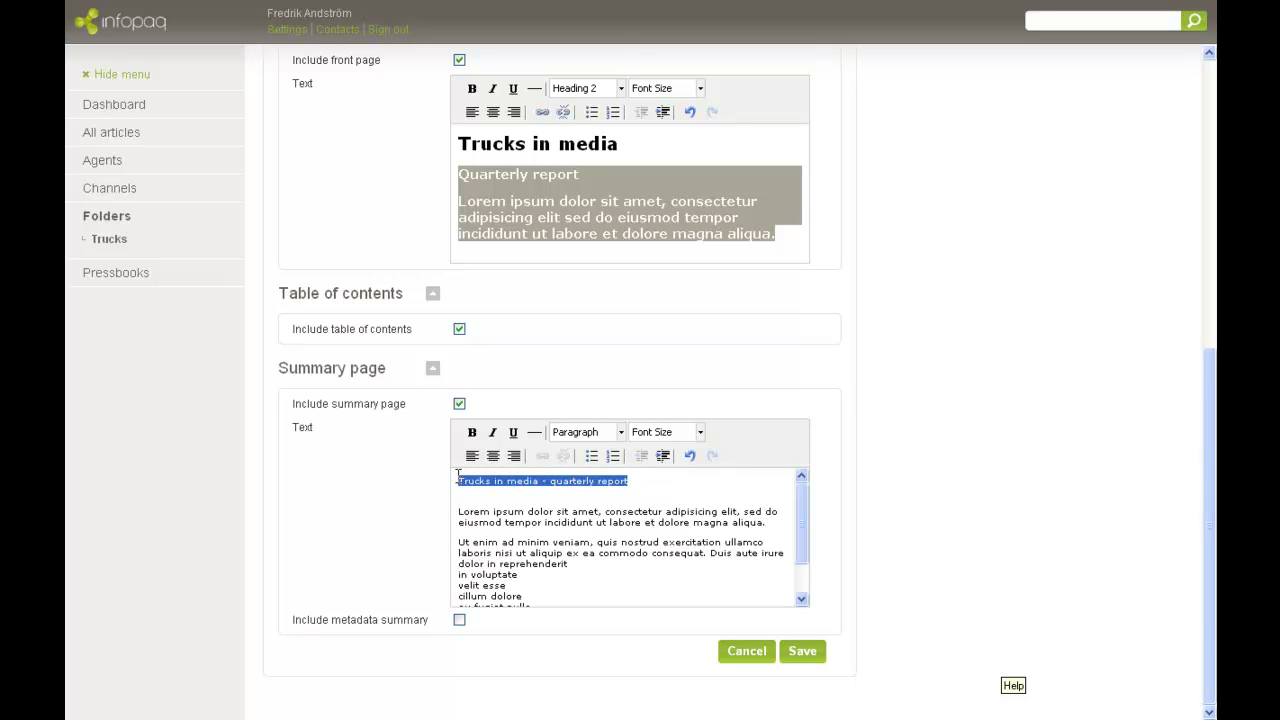
{"action": "left_click", "coordinate": [566, 437]}
{"action": "left_click", "coordinate": [605, 493]}
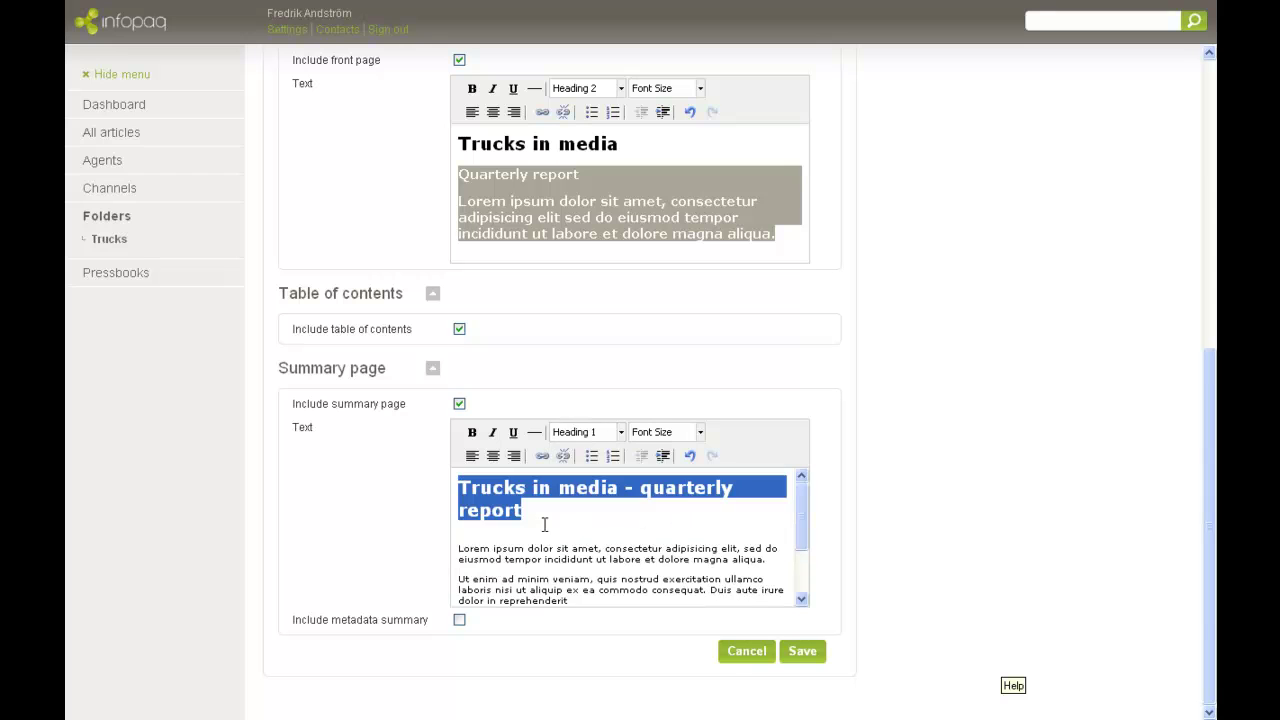
Turn the summary text lines from "in voluptate" to "eu fugiat nulla" into a bulleted list.
{"action": "left_click", "coordinate": [541, 541]}
{"action": "scroll", "coordinate": [541, 535], "scroll_direction": "down", "scroll_amount": 2}
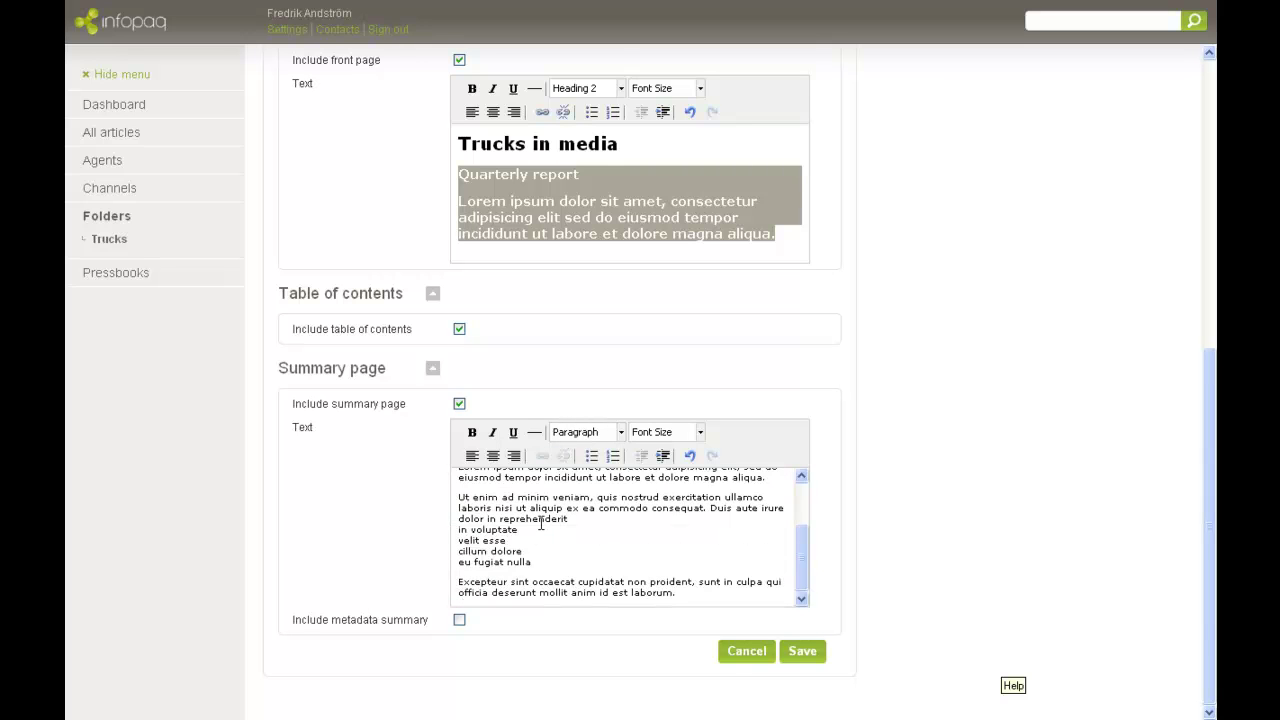
{"action": "scroll", "coordinate": [537, 518], "scroll_direction": "up", "scroll_amount": 2}
{"action": "left_click", "coordinate": [537, 518]}
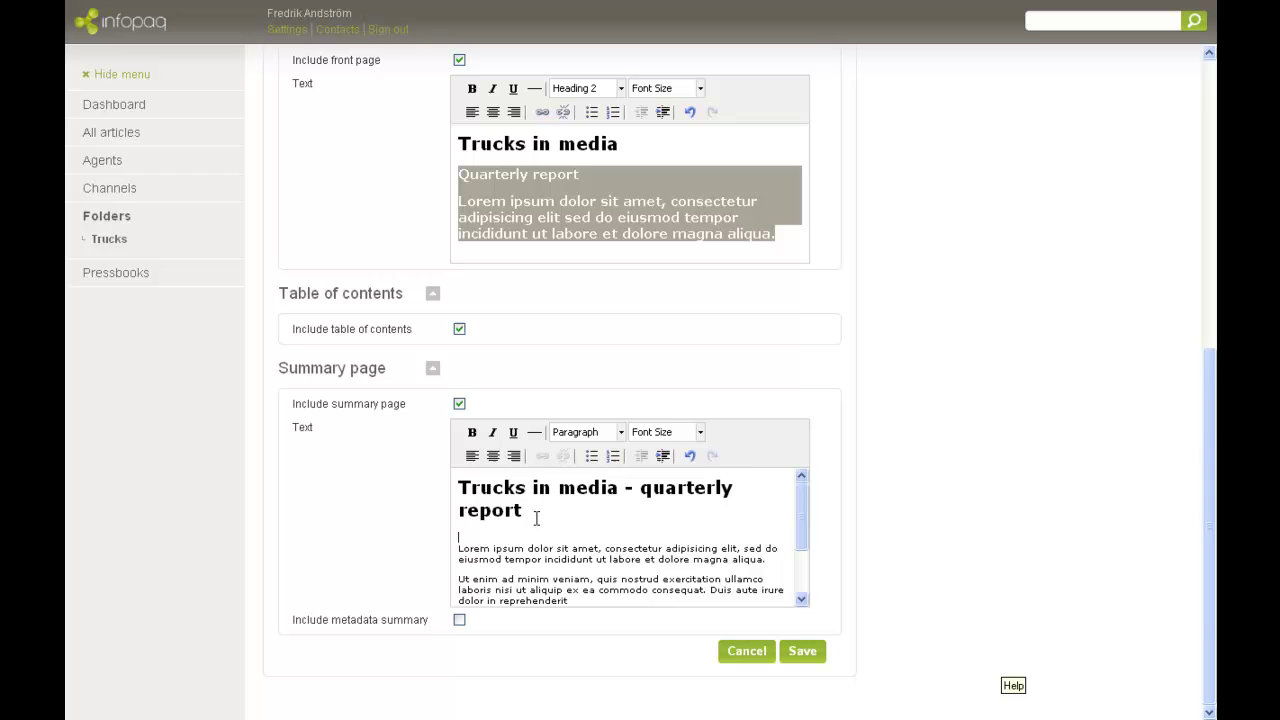
{"action": "scroll", "coordinate": [540, 520], "scroll_direction": "down", "scroll_amount": 2}
{"action": "left_click_drag", "start_coordinate": [556, 562], "coordinate": [447, 530]}
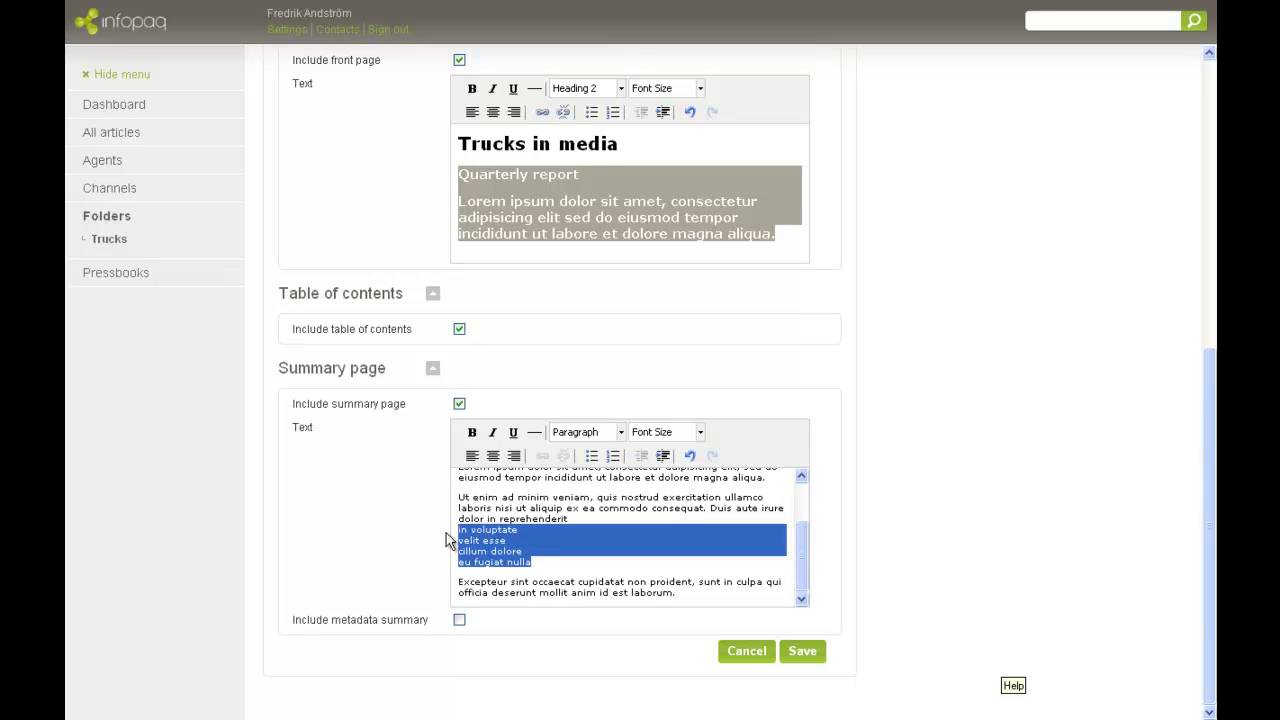
{"action": "left_click", "coordinate": [590, 457]}
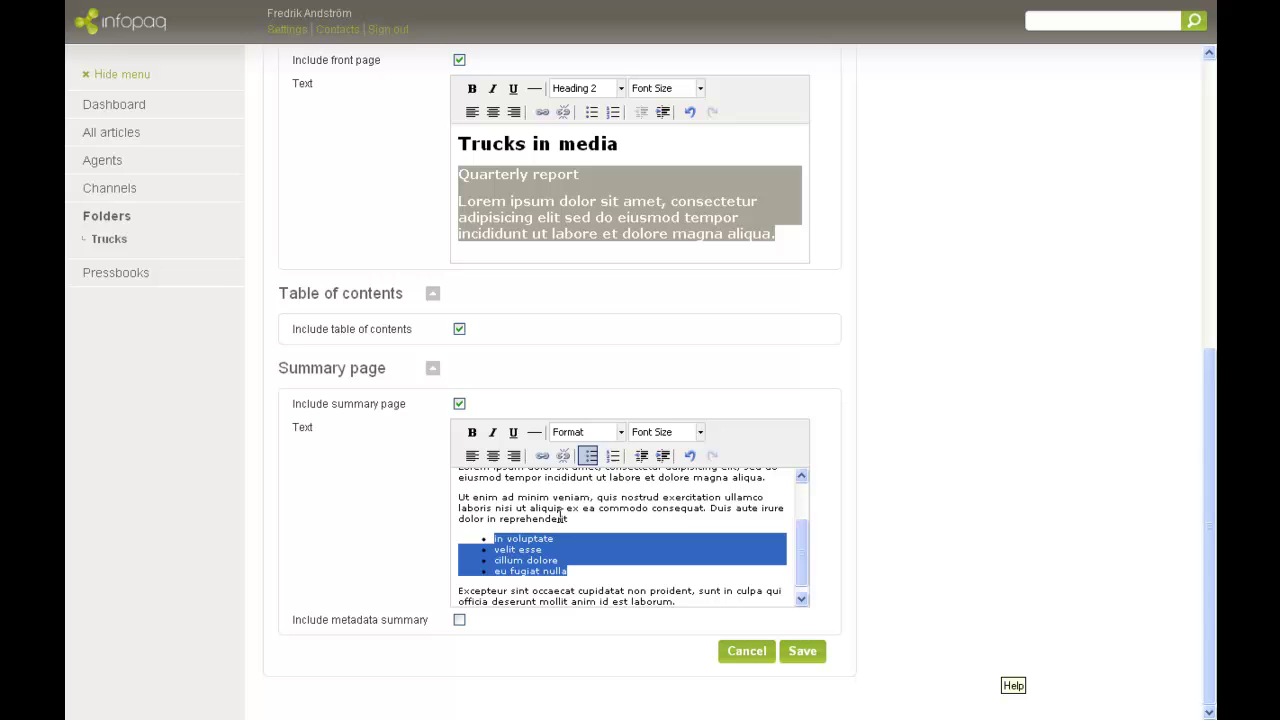
{"action": "left_click", "coordinate": [603, 582]}
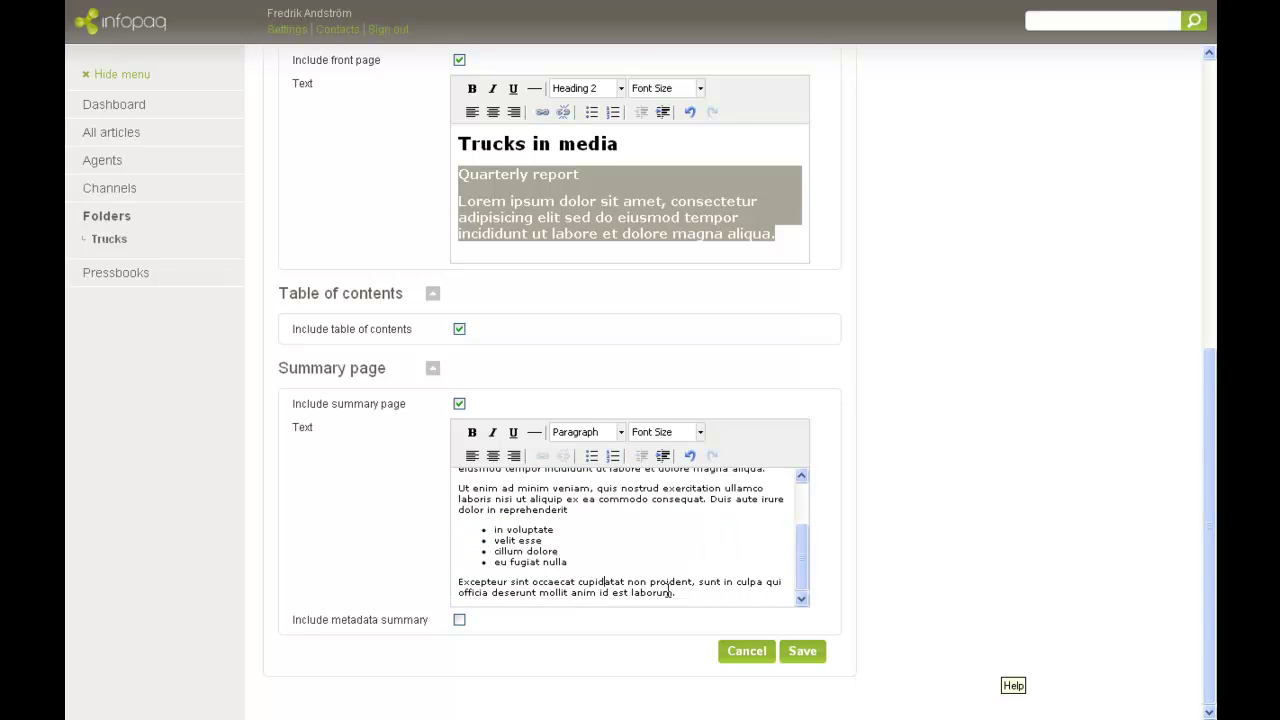
Include the metadata summary on the summary page and save the pressbook.
{"action": "left_click", "coordinate": [459, 620]}
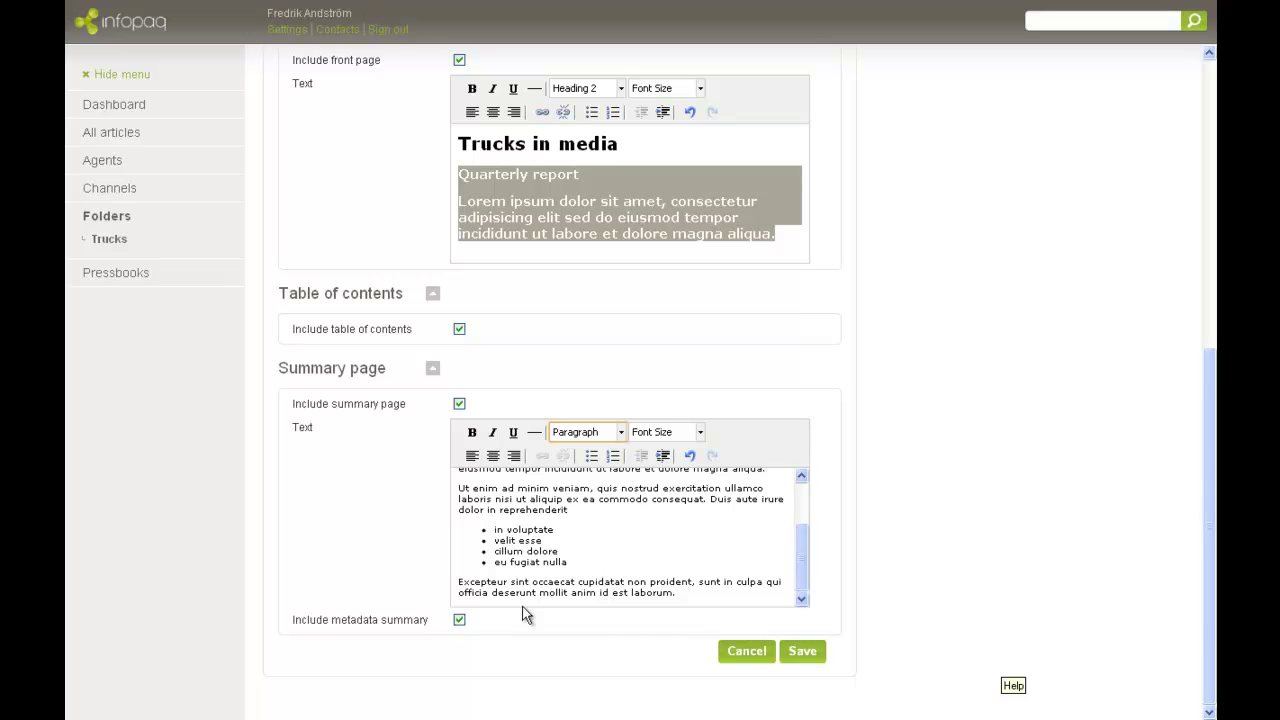
{"action": "left_click", "coordinate": [801, 652]}
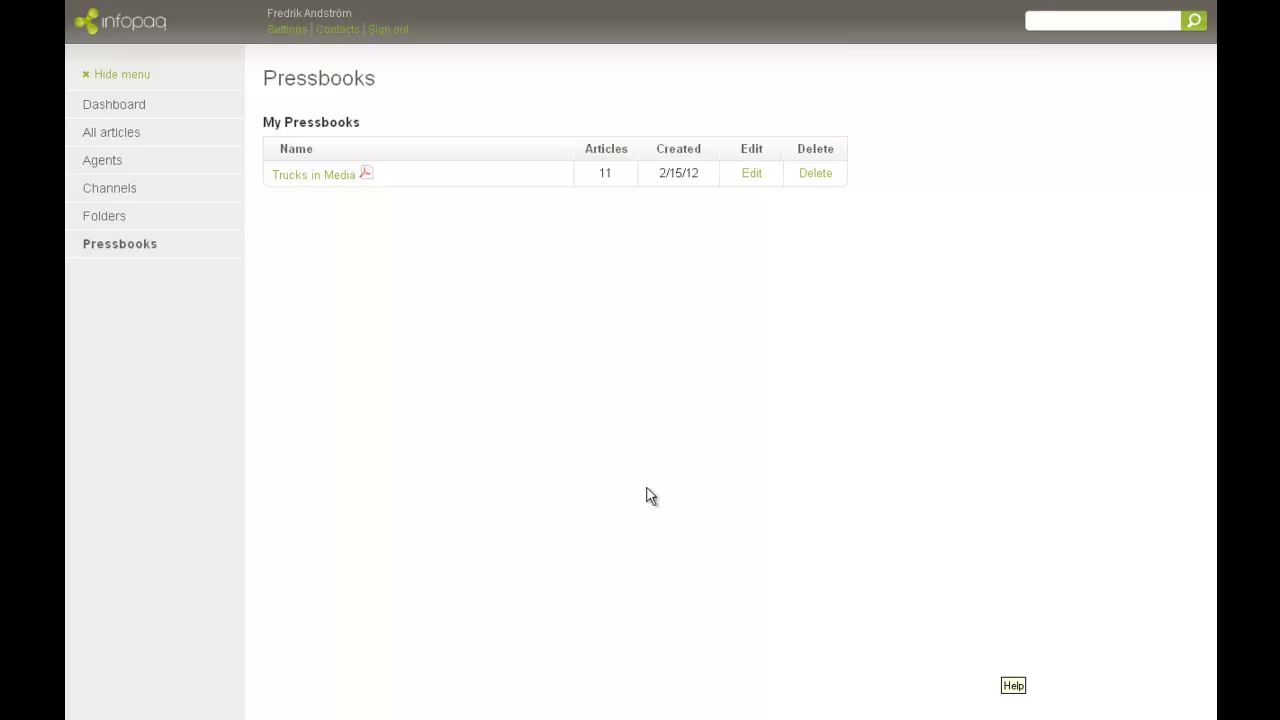
Open the PDF of the Trucks in Media pressbook.
{"action": "left_click", "coordinate": [322, 184]}
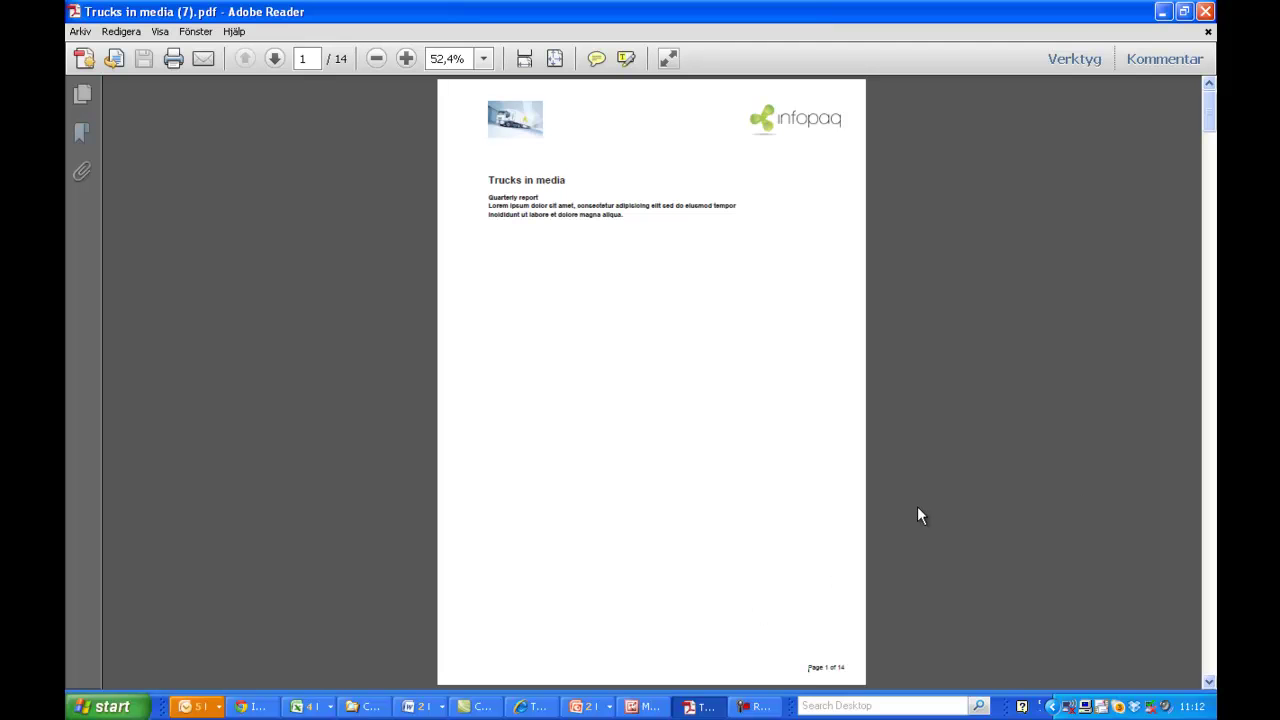
View the PDF's table of contents, follow the link to the article "Scania prisas för bränslesnål lastbil" and return to the contents page.
{"action": "scroll", "coordinate": [917, 516], "scroll_direction": "down", "scroll_amount": 1}
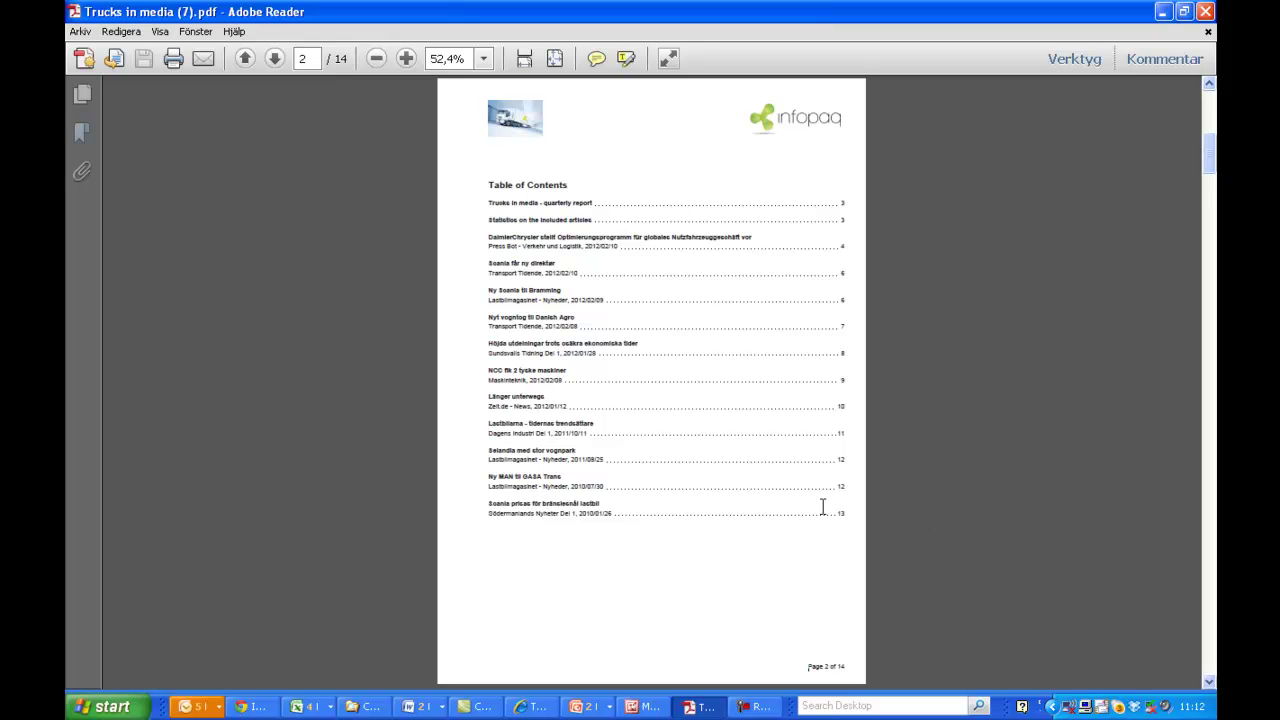
{"action": "left_click", "coordinate": [592, 513]}
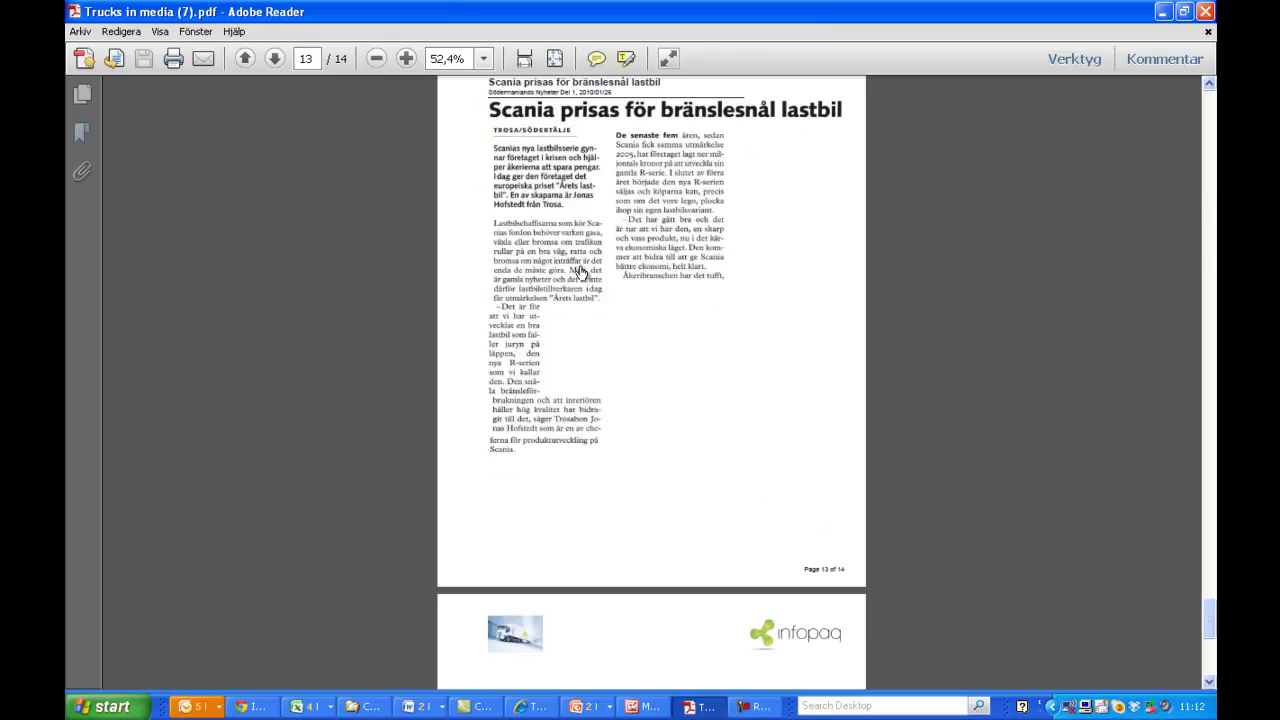
{"action": "key", "text": "alt+Left"}
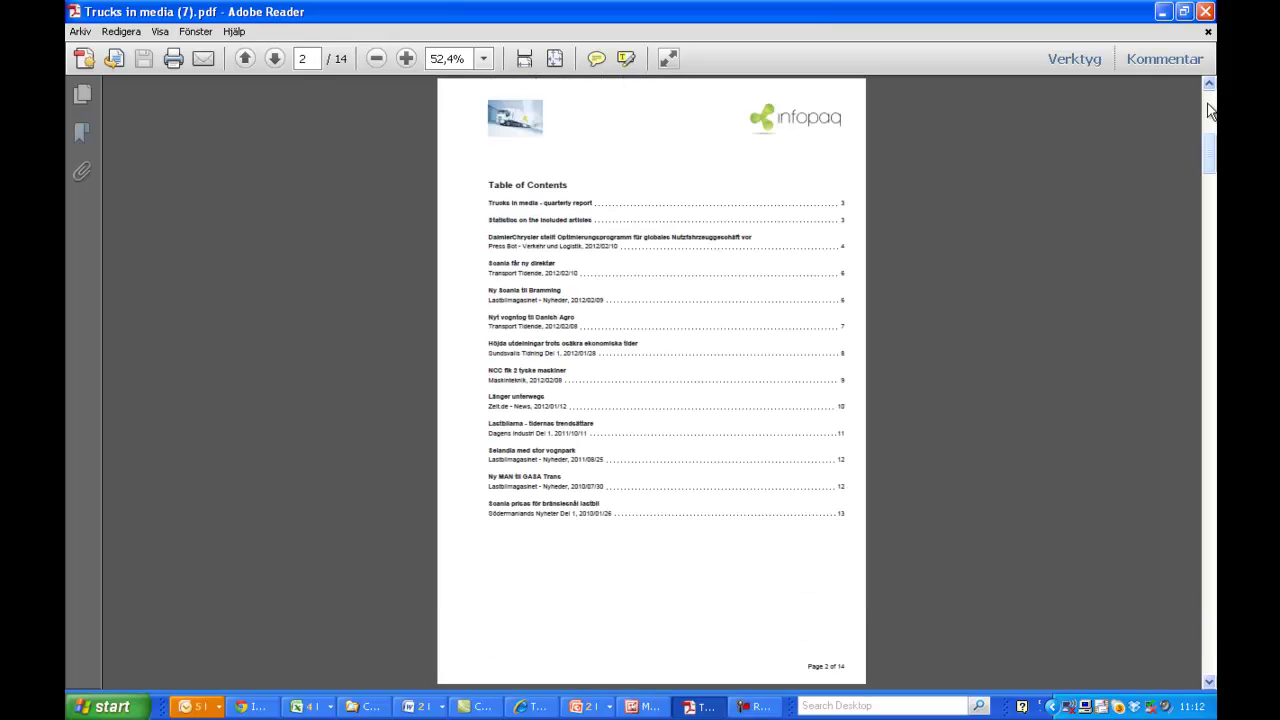
Review the PDF's summary page with article statistics and the article pages with their metadata and comments, through to the last article.
{"action": "scroll", "coordinate": [1210, 110], "scroll_direction": "down", "scroll_amount": 5}
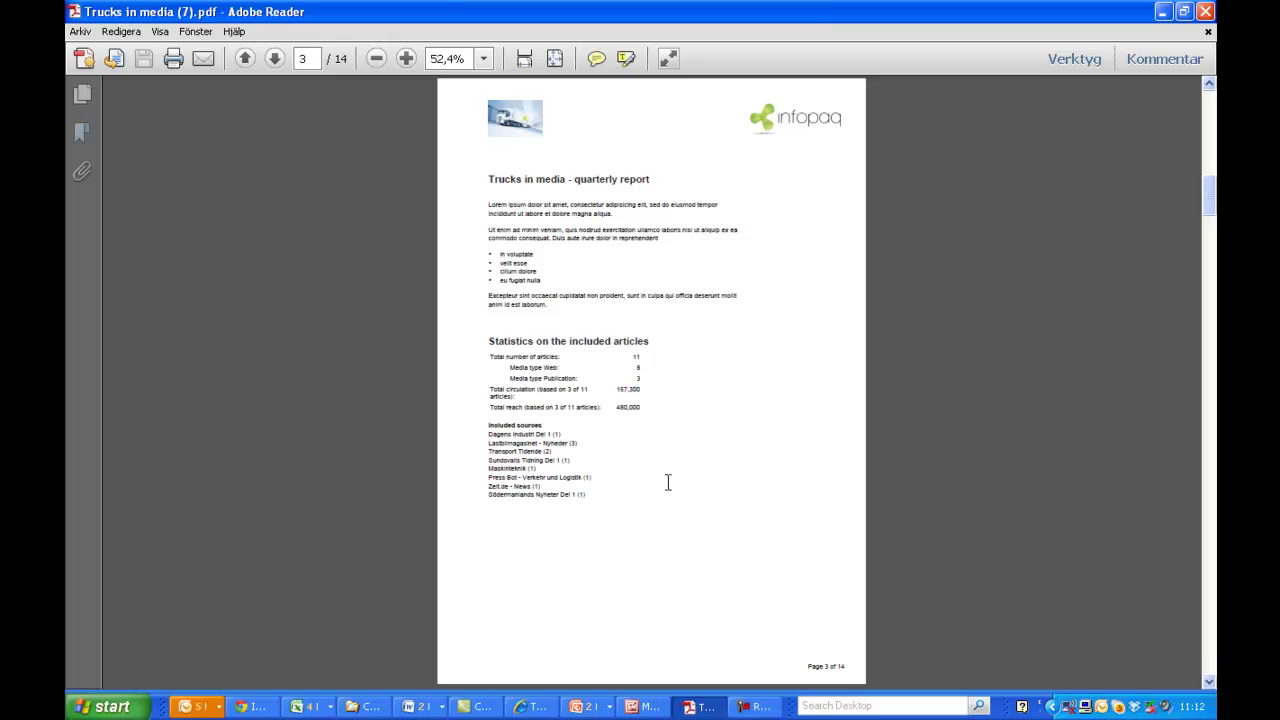
{"action": "scroll", "coordinate": [668, 483], "scroll_direction": "down", "scroll_amount": 3}
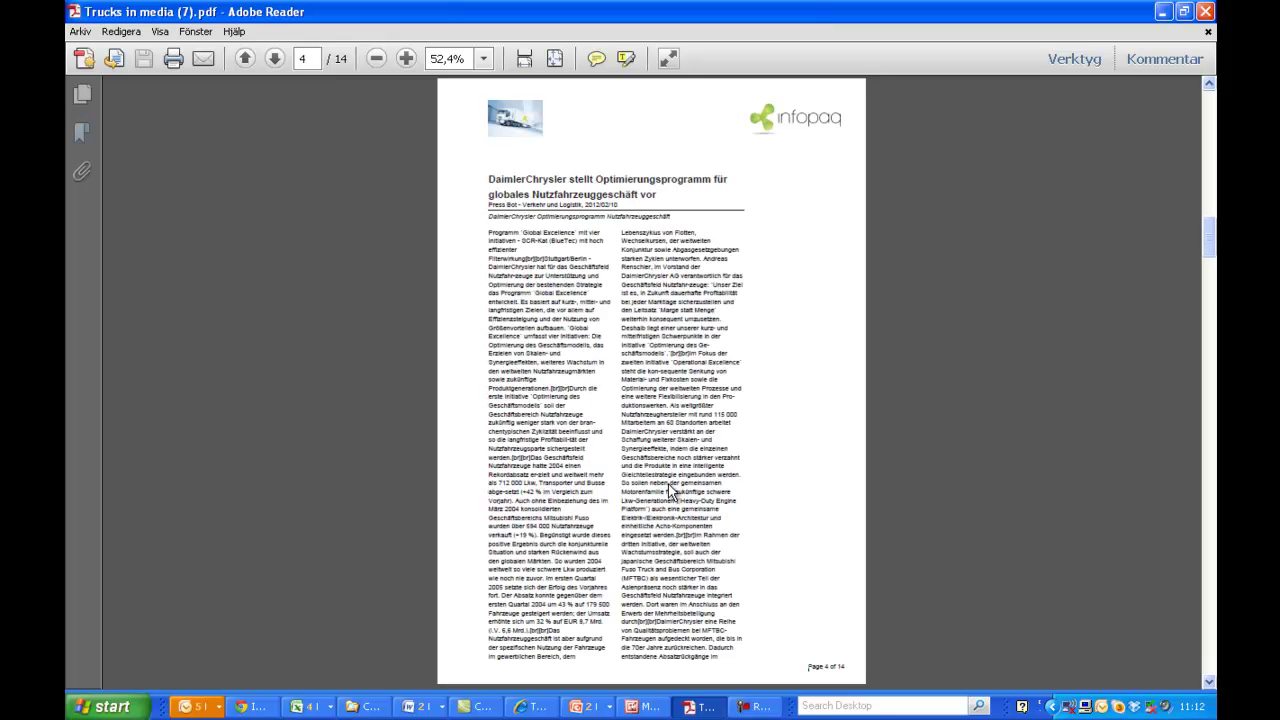
{"action": "scroll", "coordinate": [669, 488], "scroll_direction": "down", "scroll_amount": 6}
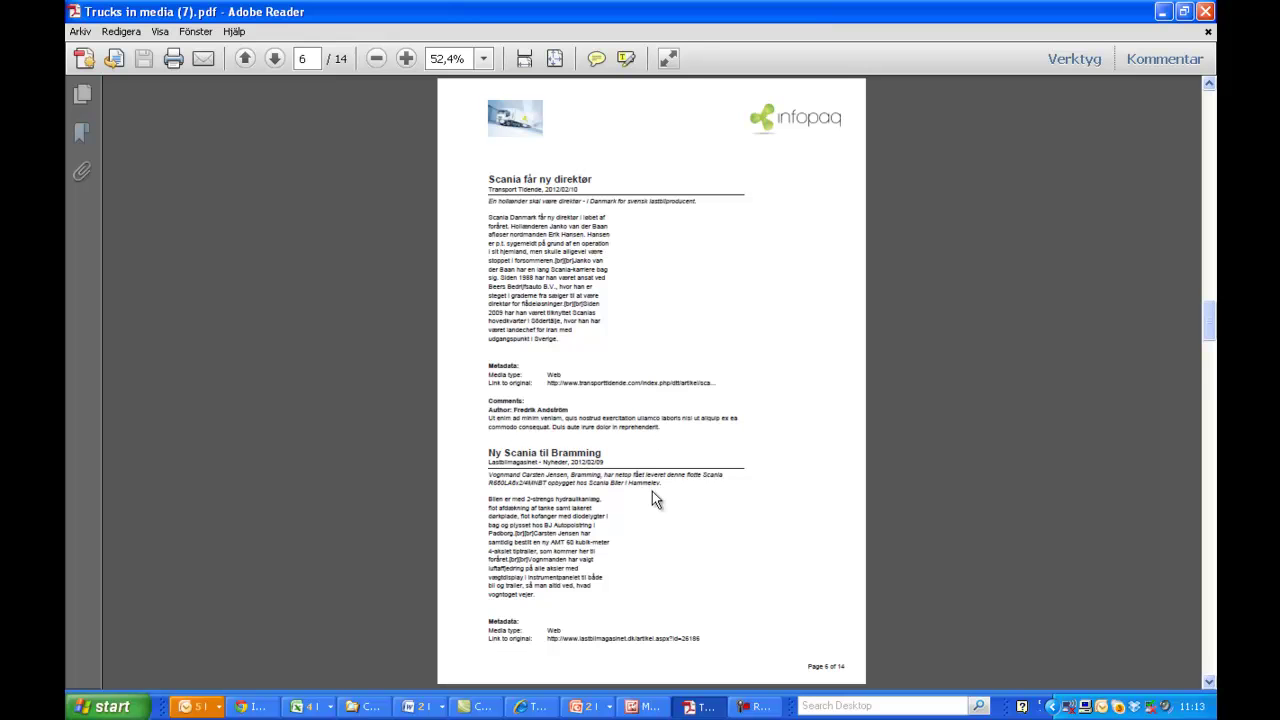
{"action": "scroll", "coordinate": [655, 498], "scroll_direction": "down", "scroll_amount": 2}
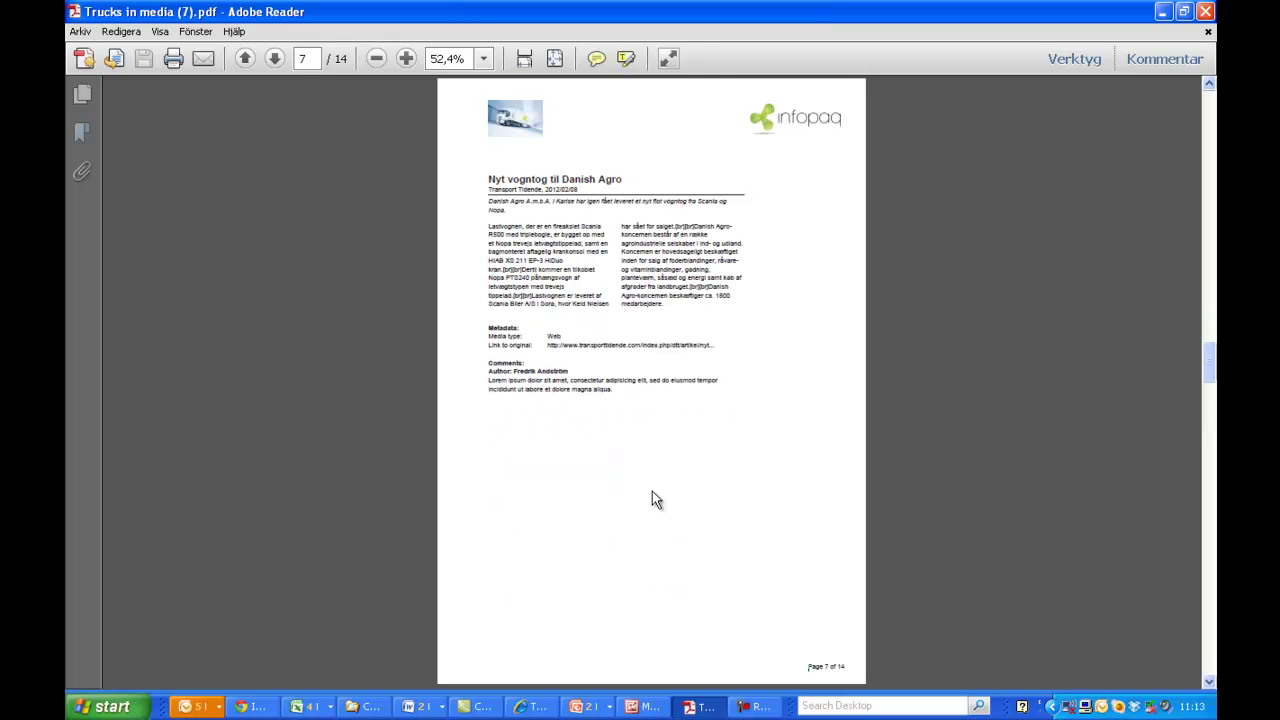
{"action": "scroll", "coordinate": [652, 491], "scroll_direction": "down", "scroll_amount": 2}
{"action": "scroll", "coordinate": [652, 491], "scroll_direction": "down", "scroll_amount": 2}
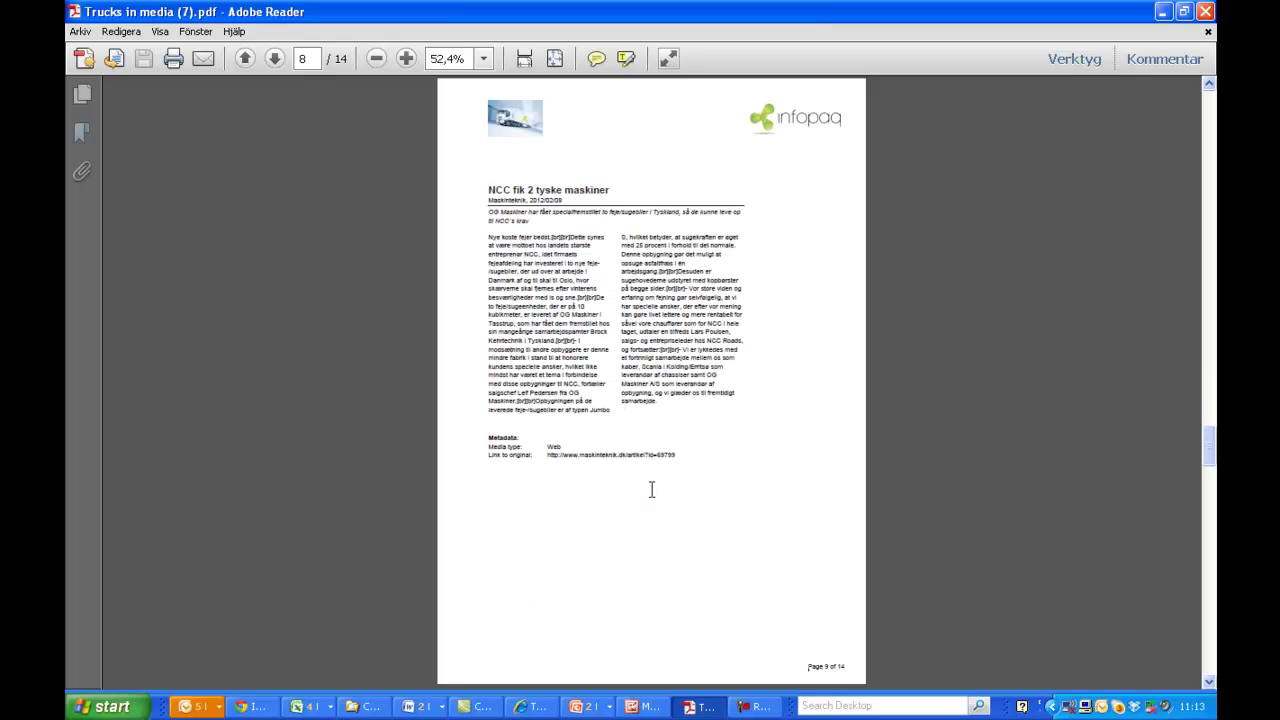
{"action": "scroll", "coordinate": [651, 489], "scroll_direction": "down", "scroll_amount": 2}
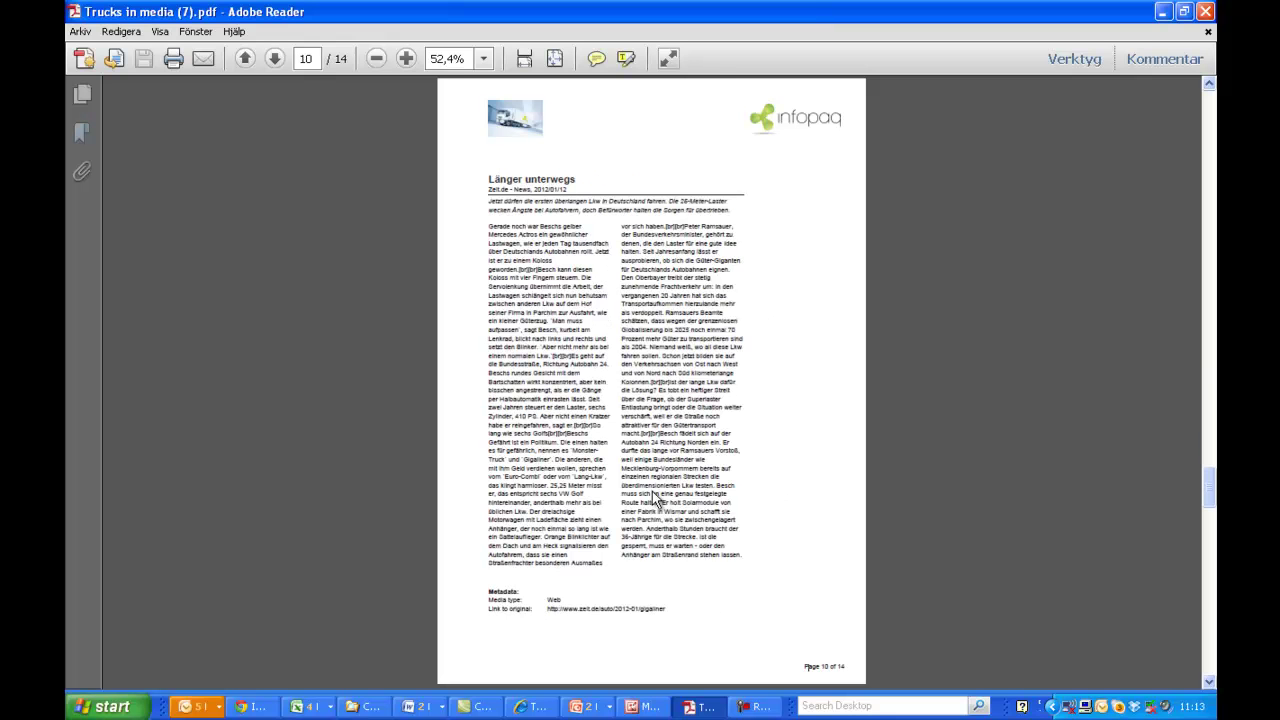
{"action": "scroll", "coordinate": [652, 491], "scroll_direction": "down", "scroll_amount": 2}
{"action": "scroll", "coordinate": [652, 491], "scroll_direction": "down", "scroll_amount": 2}
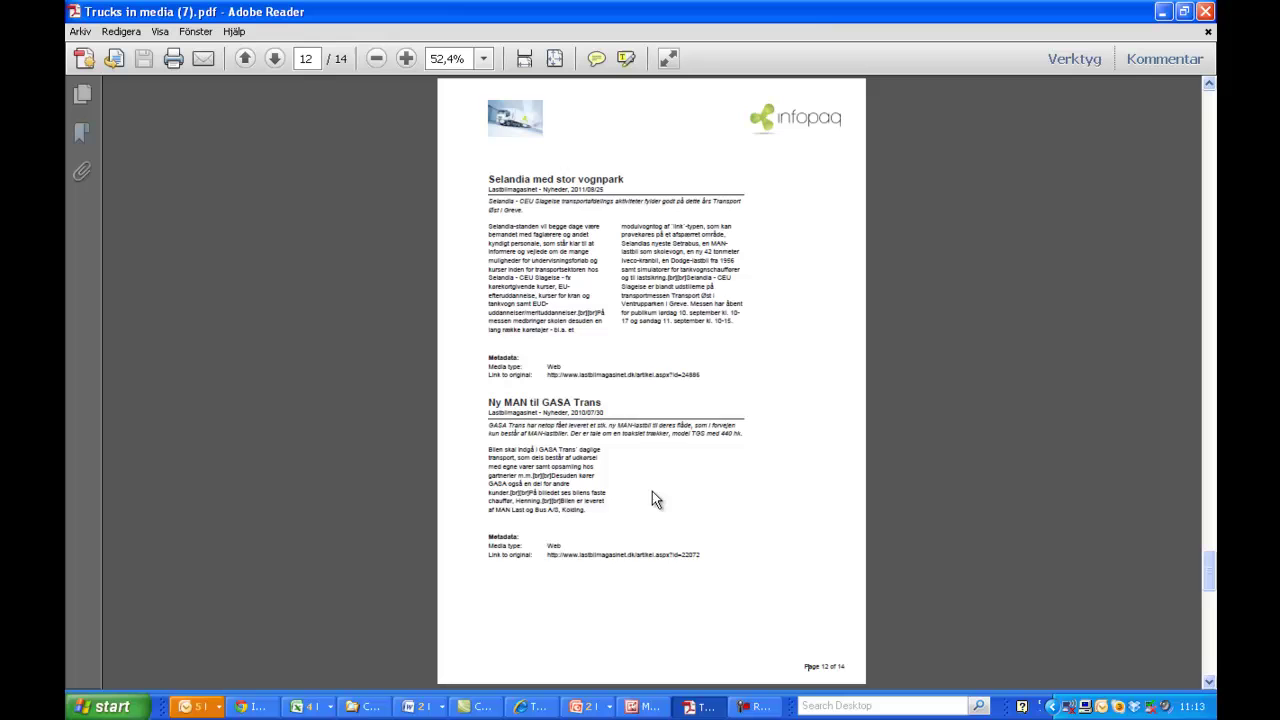
{"action": "scroll", "coordinate": [652, 491], "scroll_direction": "down", "scroll_amount": 2}
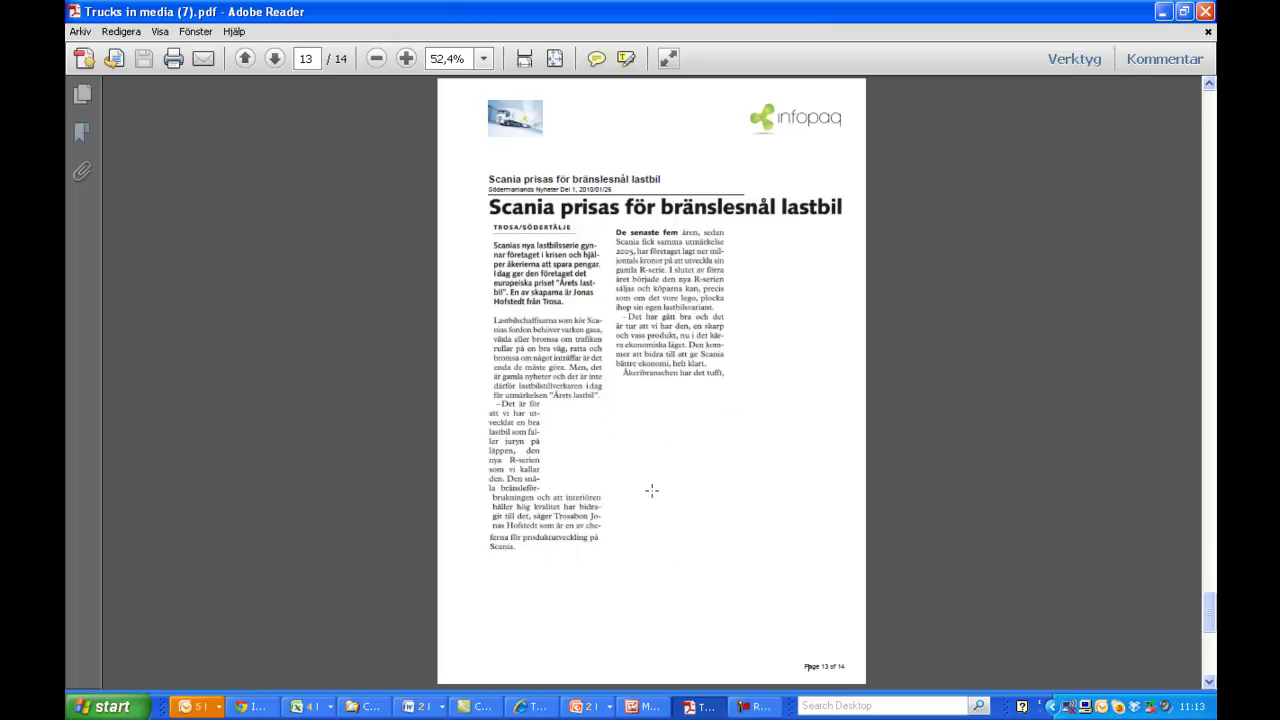
{"action": "scroll", "coordinate": [651, 489], "scroll_direction": "down", "scroll_amount": 2}
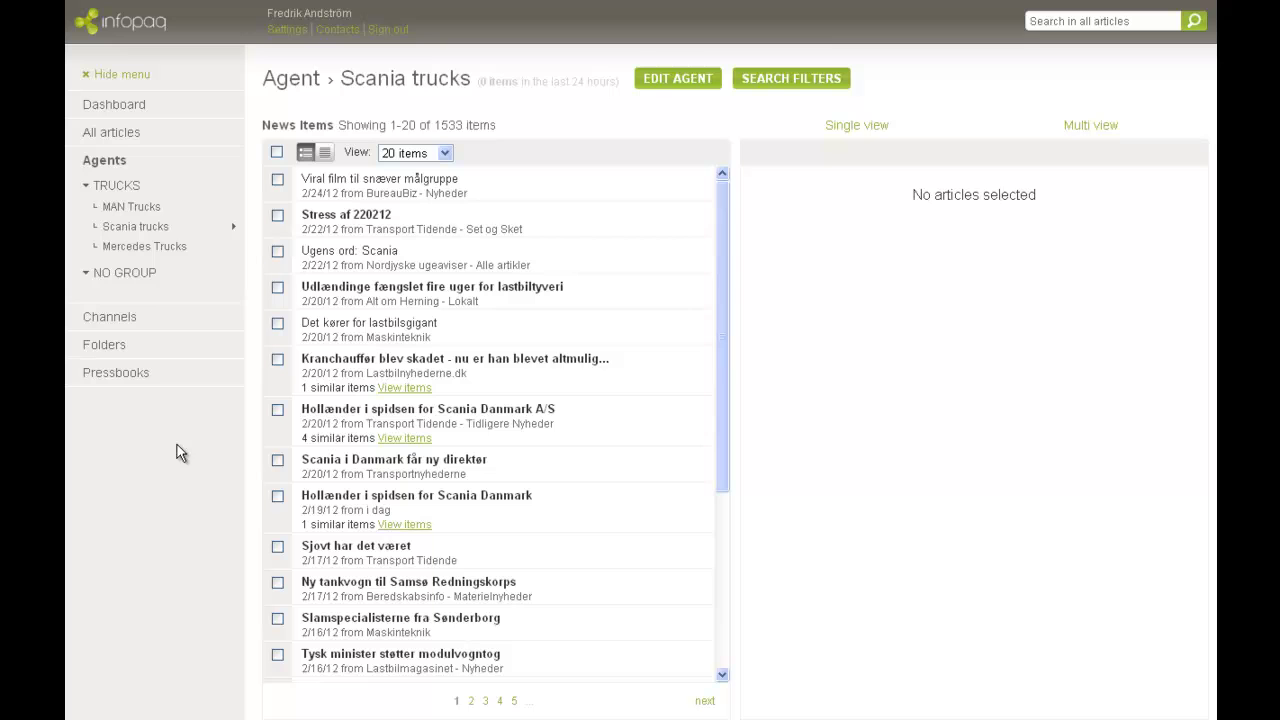
Add the Scania trucks articles "Viral film til snæver målgruppe" and "Det kører for lastbilsgigant" to the existing Trucks in media pressbook.
{"action": "left_click", "coordinate": [277, 185]}
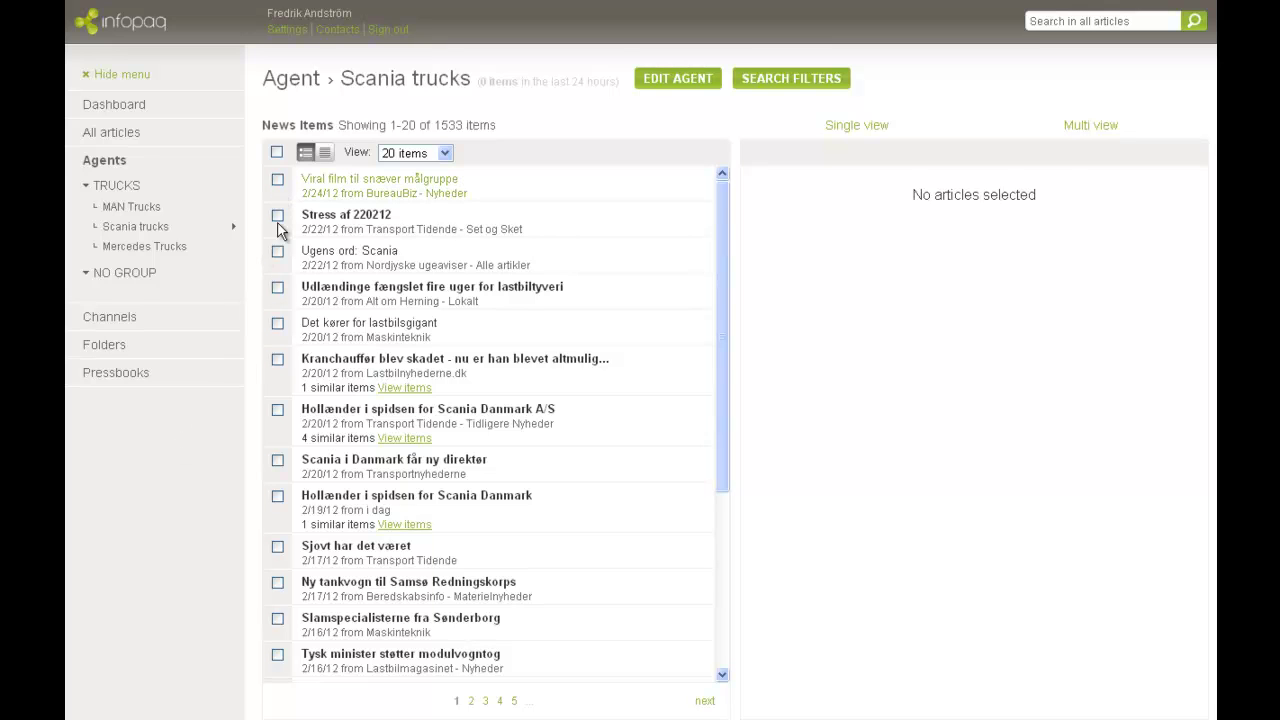
{"action": "left_click", "coordinate": [277, 325]}
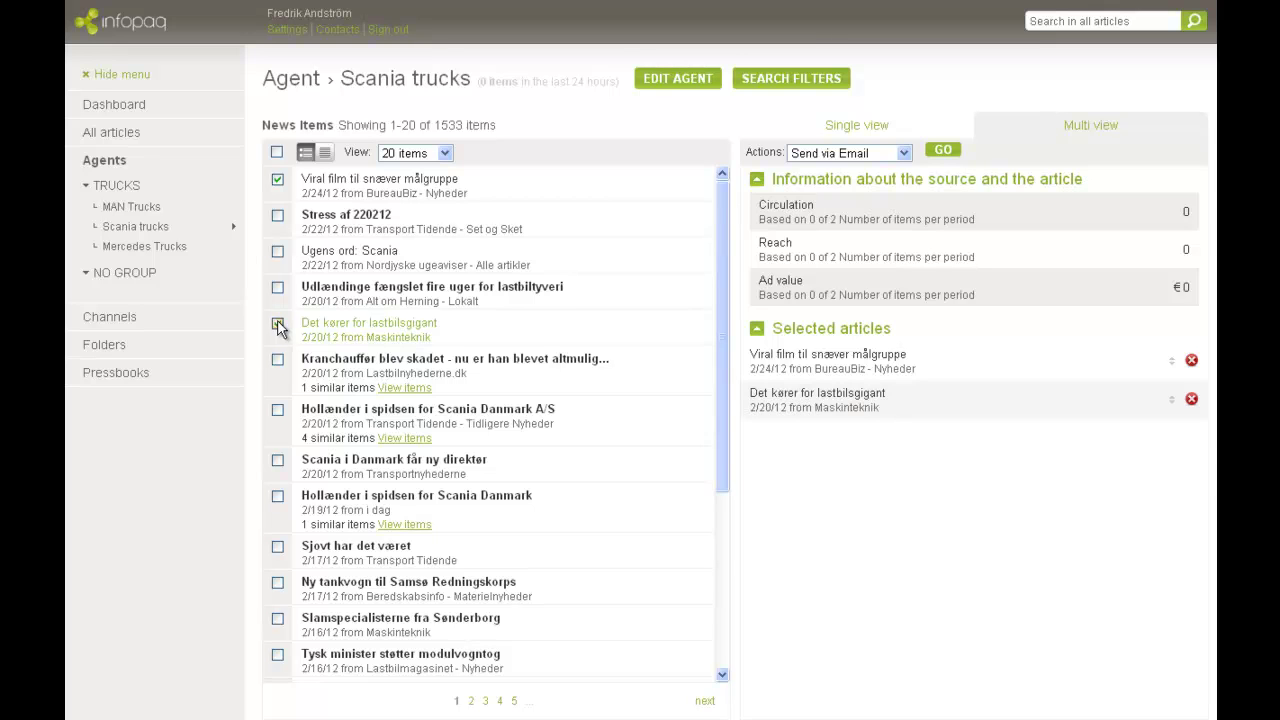
{"action": "left_click", "coordinate": [800, 156]}
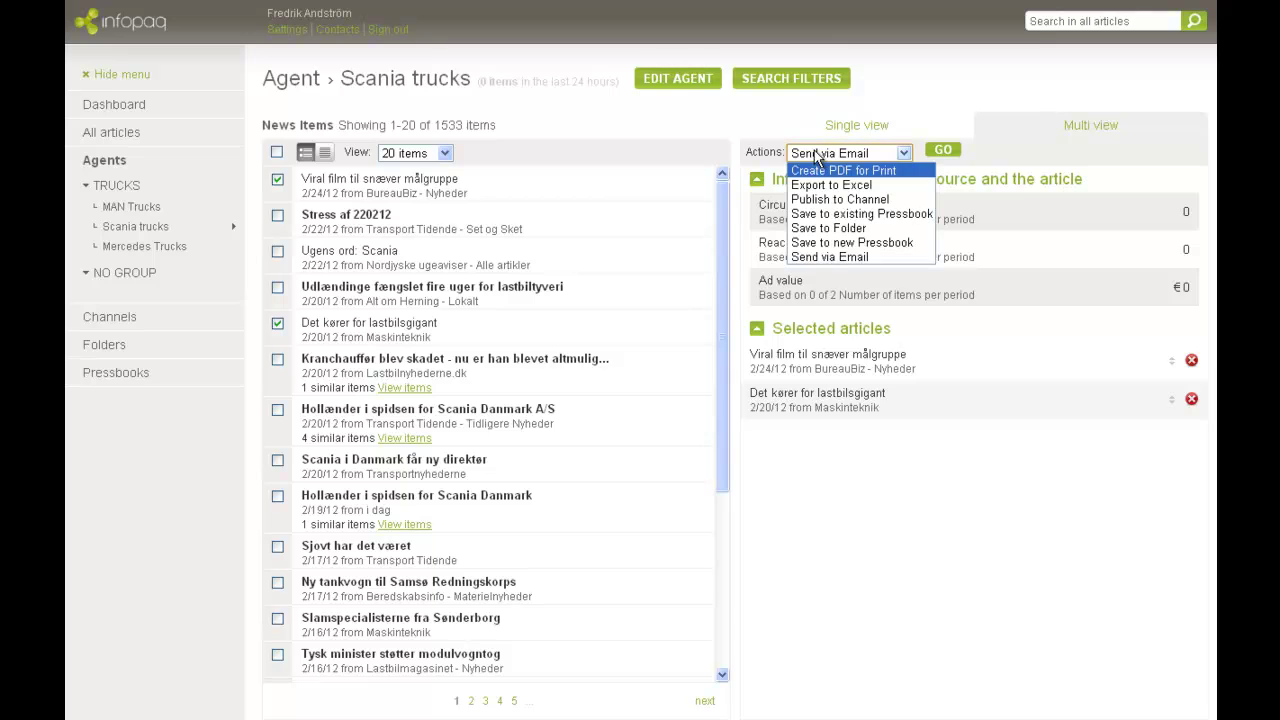
{"action": "left_click", "coordinate": [835, 214]}
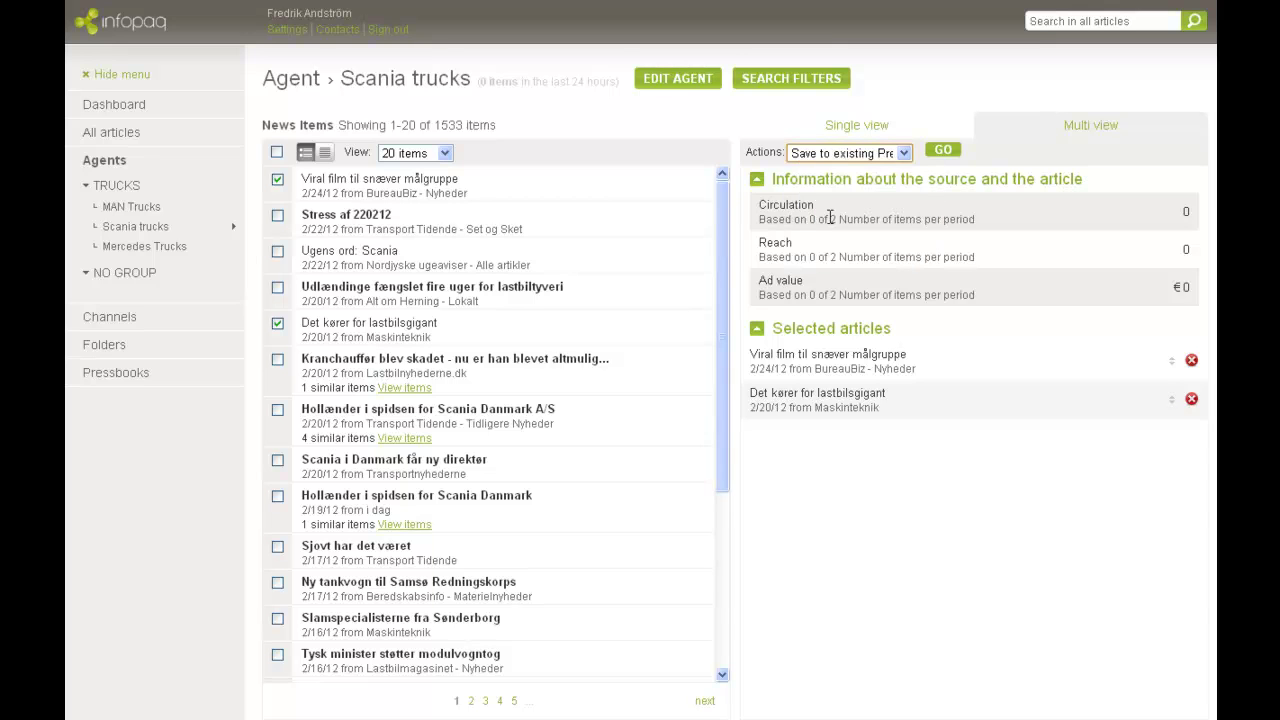
{"action": "left_click", "coordinate": [940, 152]}
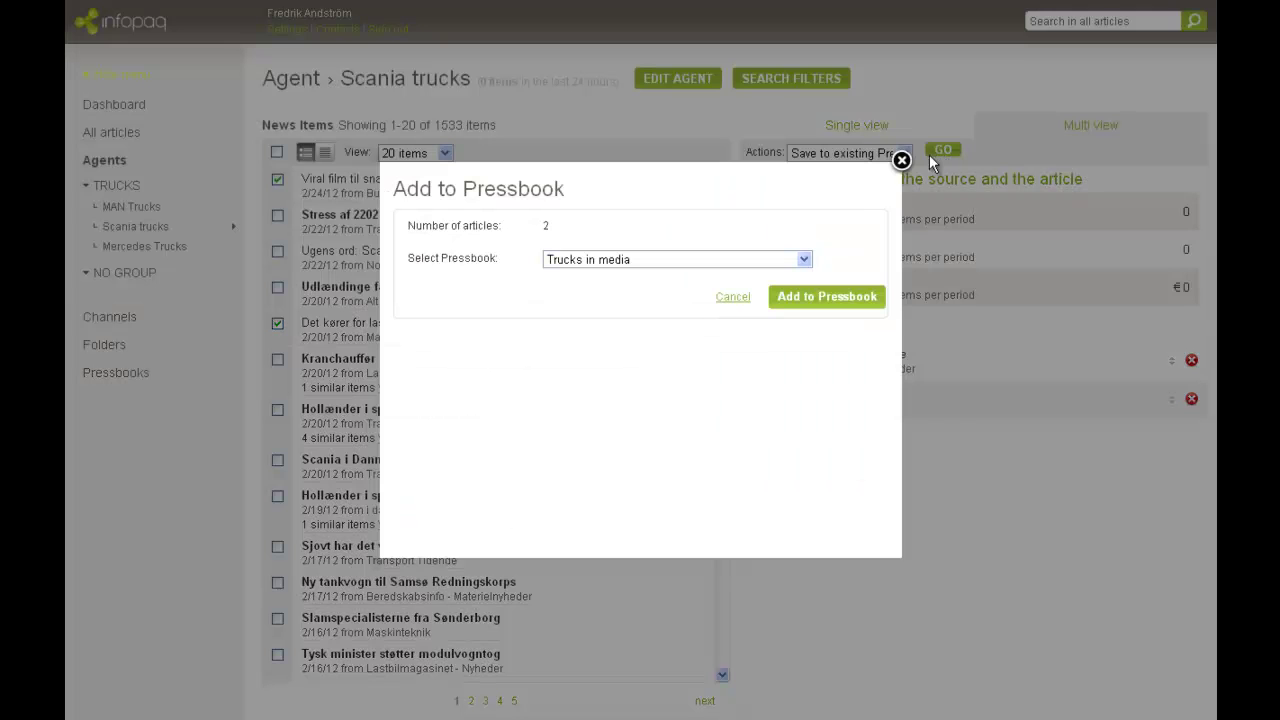
{"action": "left_click", "coordinate": [816, 299]}
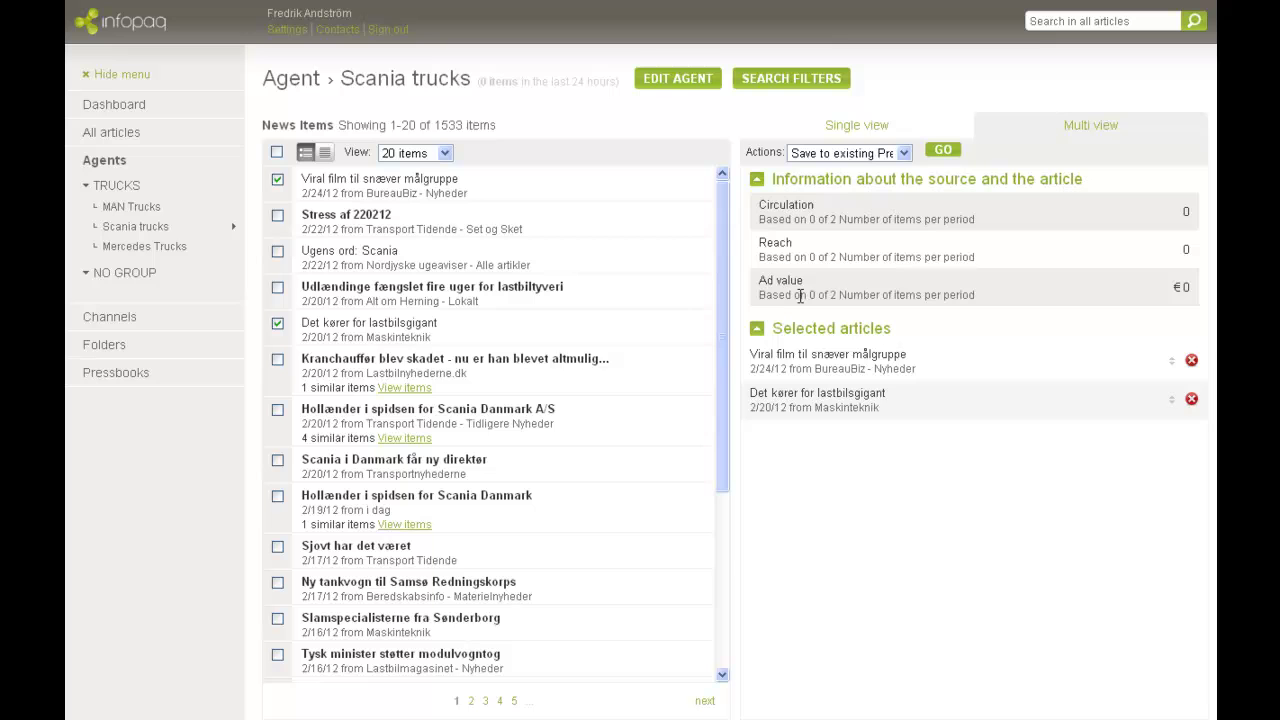
Remove the articles "Viral film til snæver målgruppe" and "Det kører for lastbilsgigant" from the Trucks in media pressbook and save it.
{"action": "left_click", "coordinate": [110, 374]}
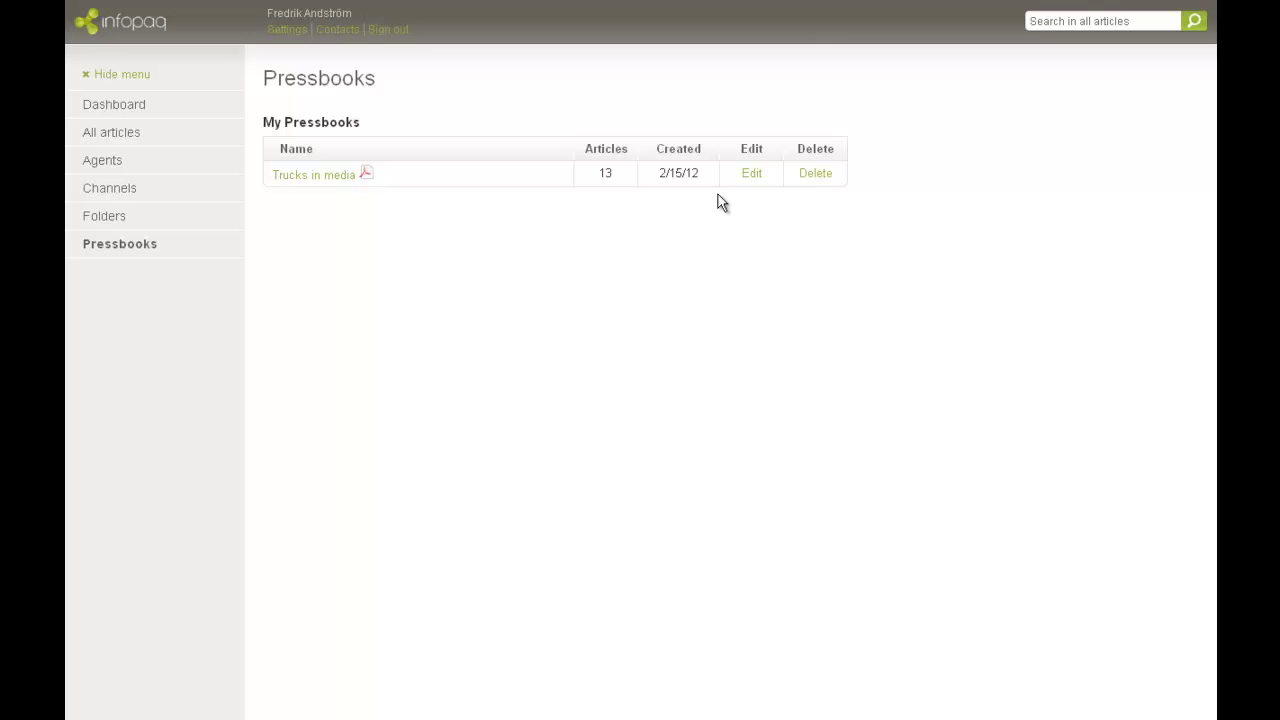
{"action": "left_click", "coordinate": [750, 176]}
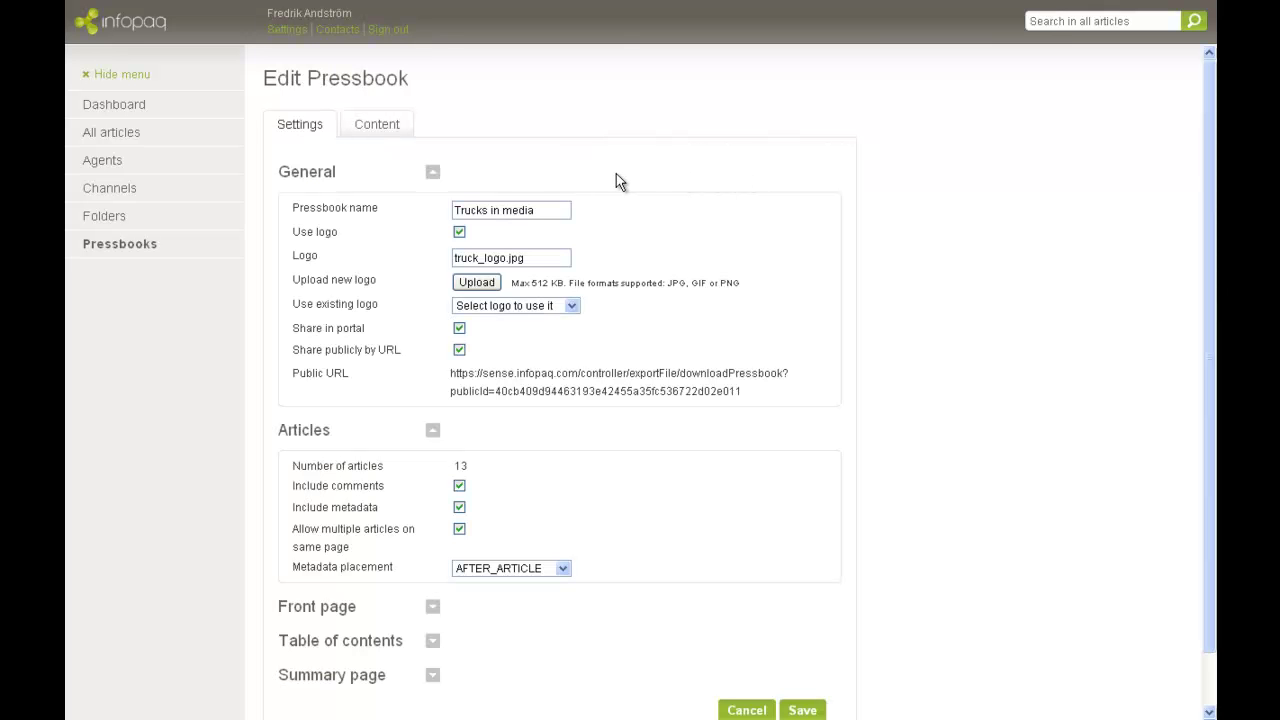
{"action": "left_click", "coordinate": [393, 125]}
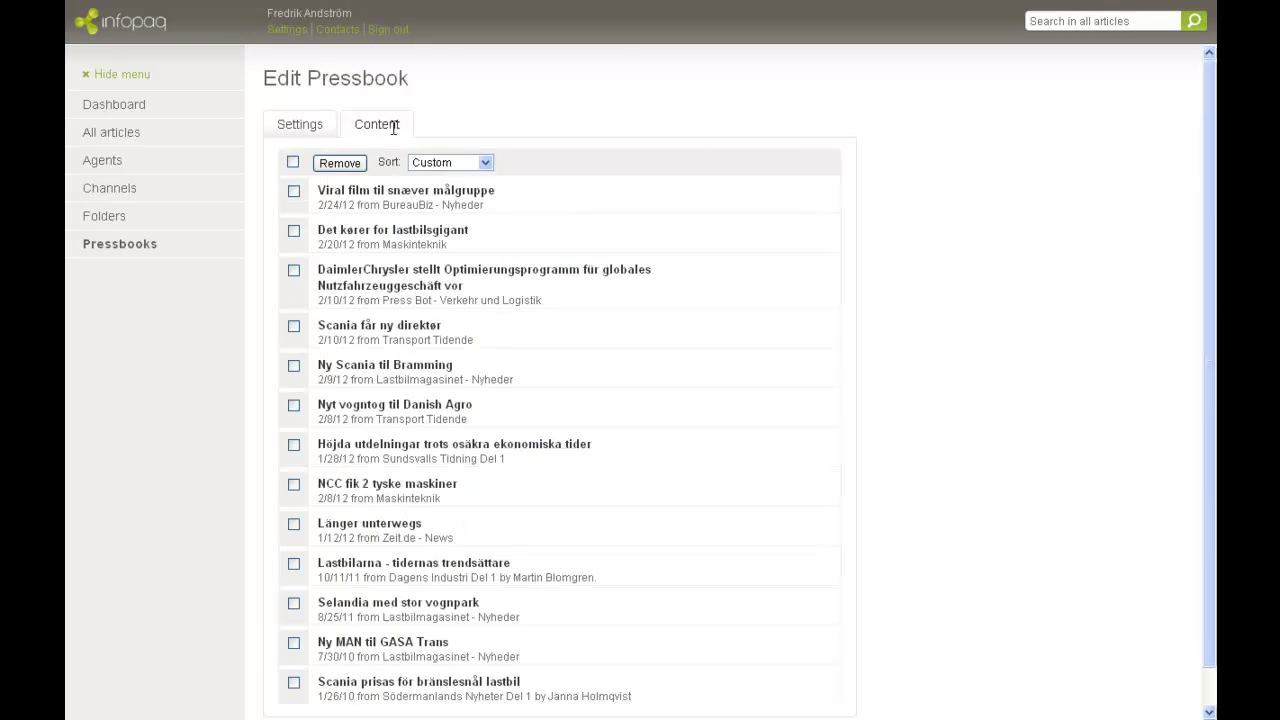
{"action": "left_click", "coordinate": [294, 195]}
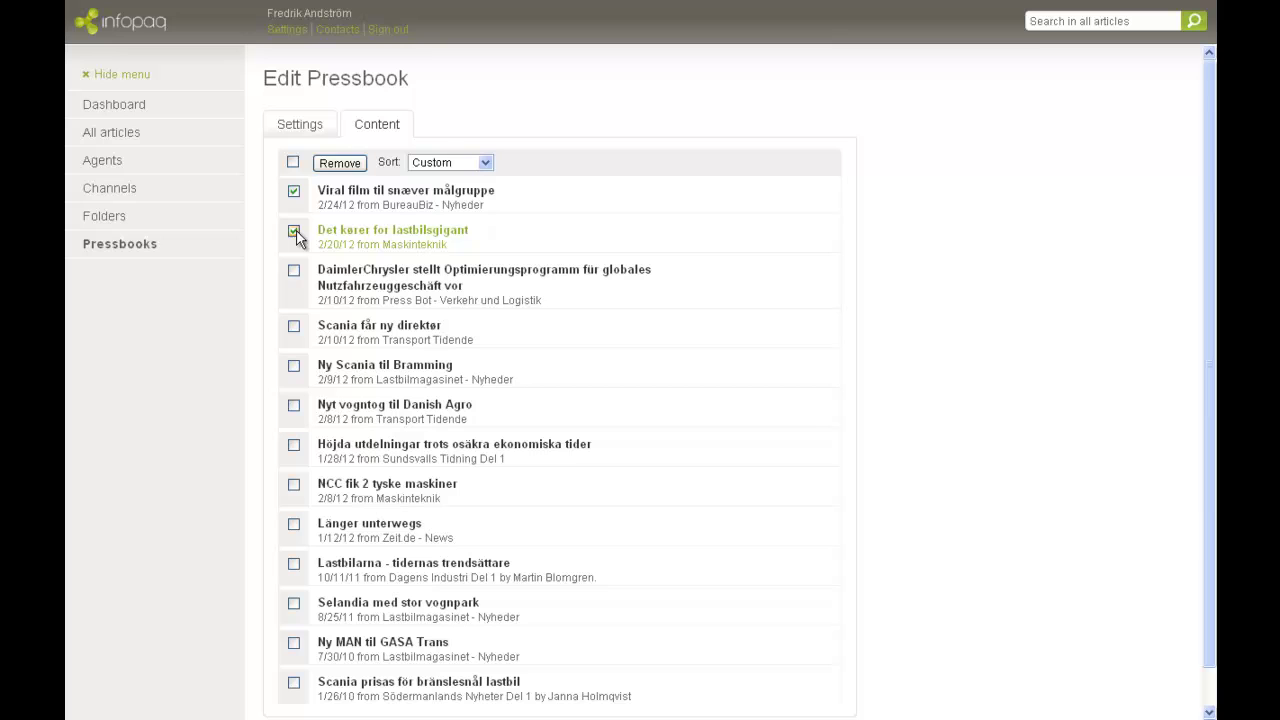
{"action": "left_click", "coordinate": [340, 163]}
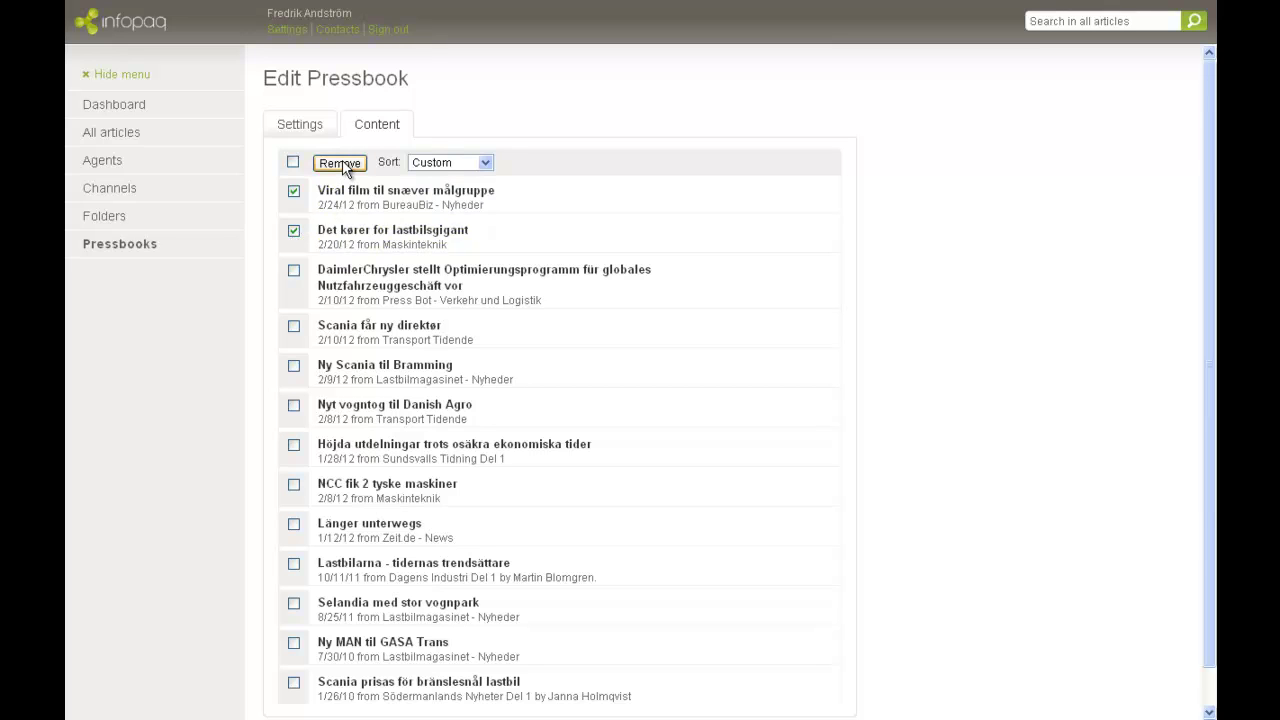
{"action": "left_click", "coordinate": [307, 140]}
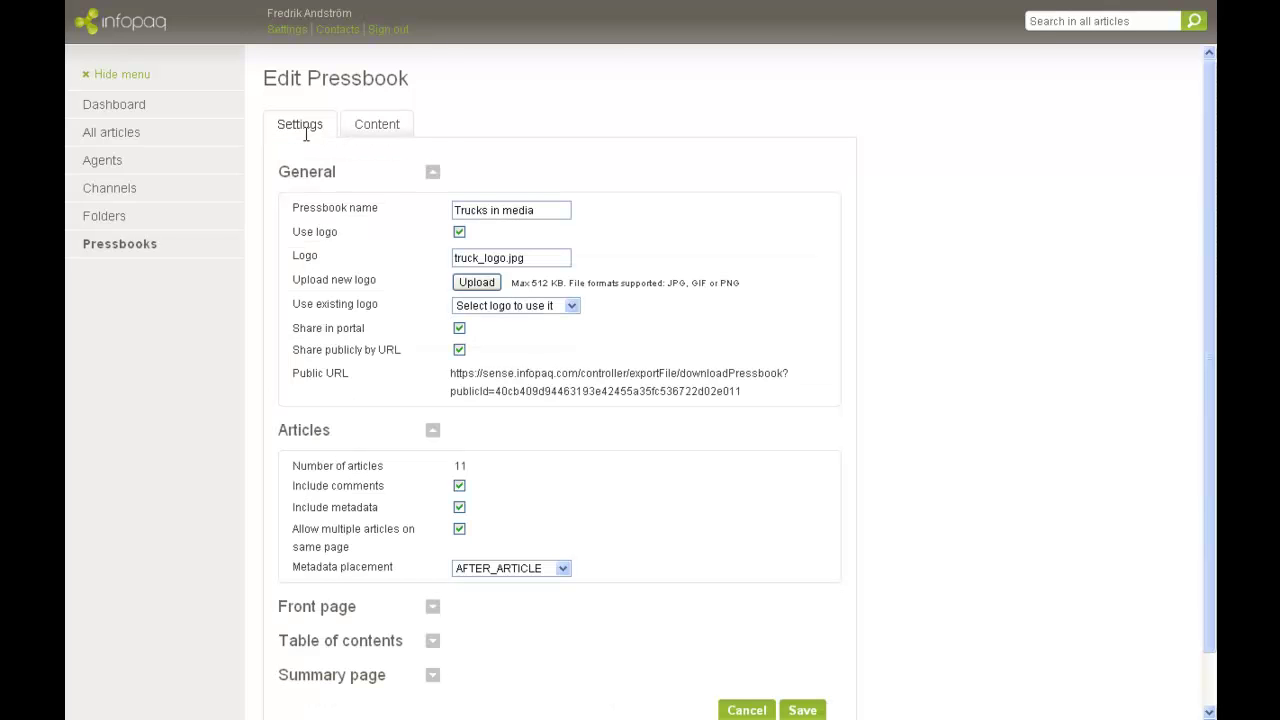
{"action": "left_click", "coordinate": [787, 709]}
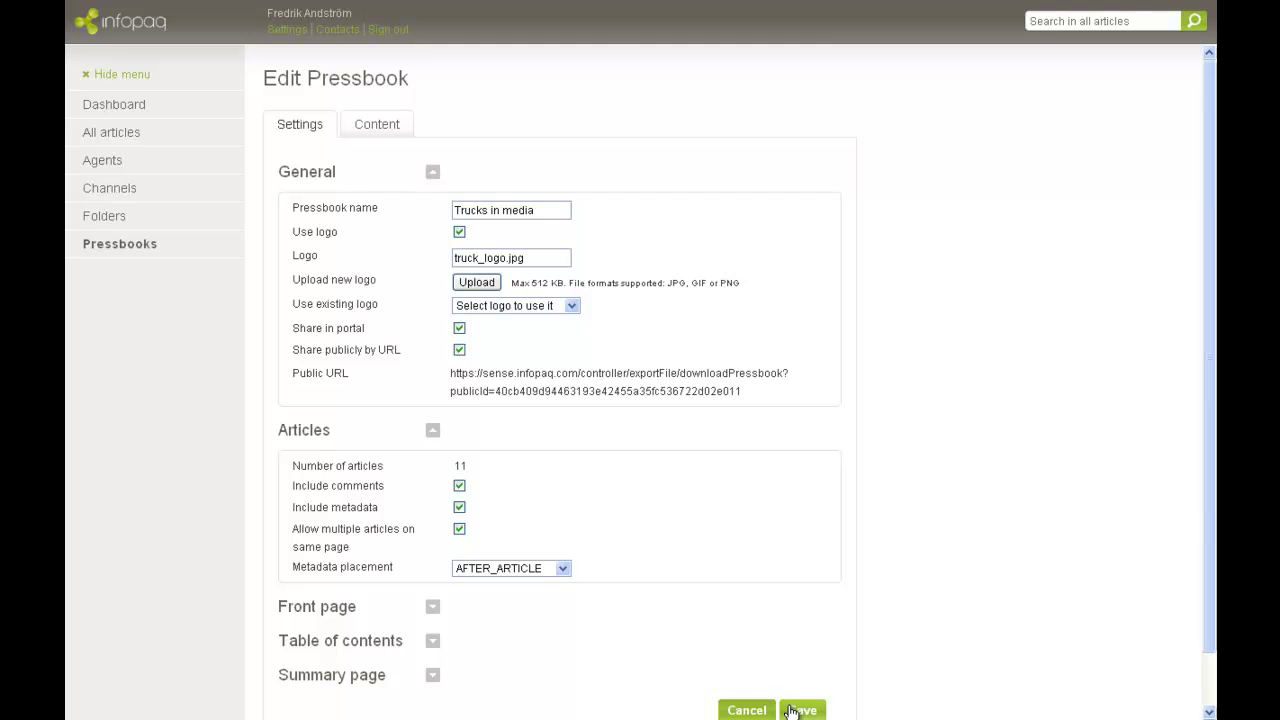